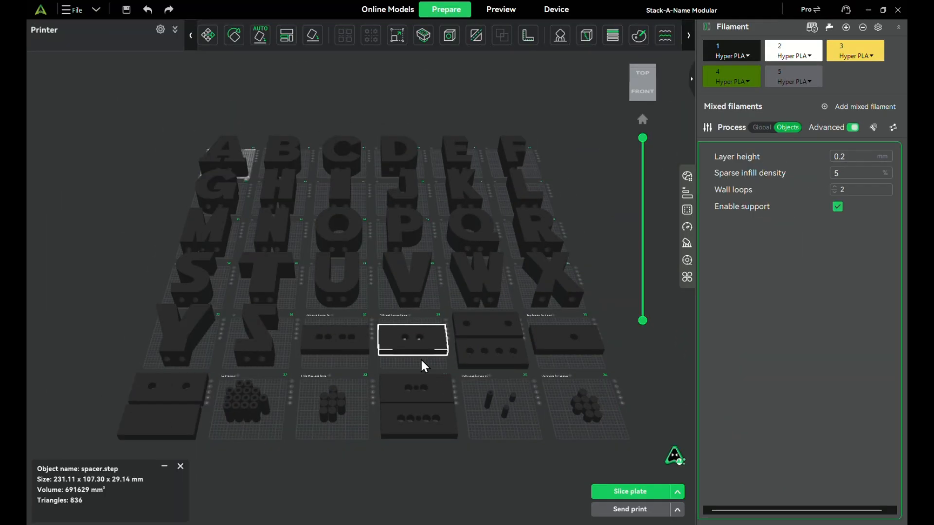
Select all the models on every plate and scale them uniformly to 75%
click(135, 297)
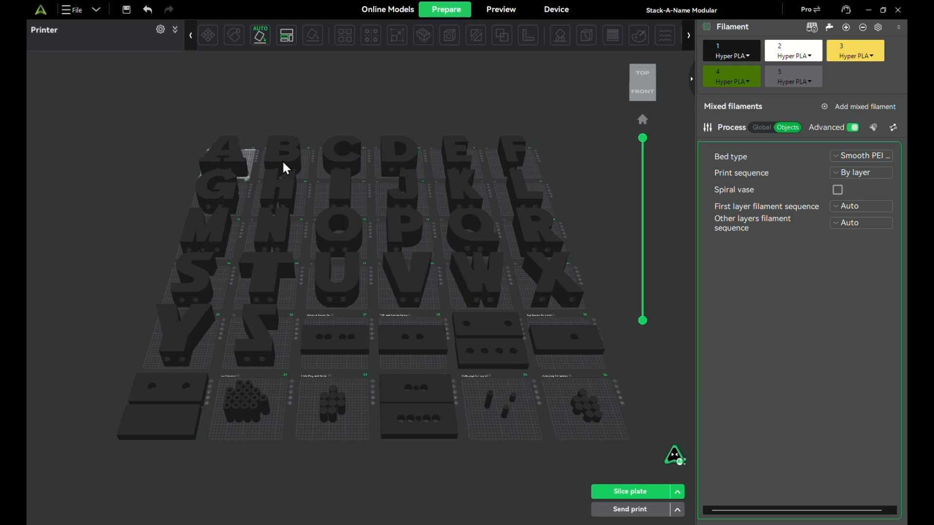
key(ctrl+a)
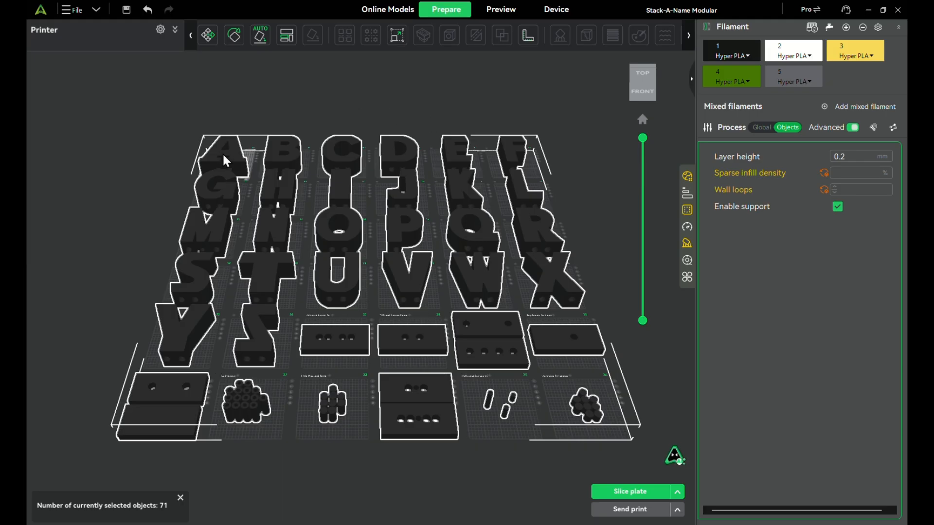
click(401, 40)
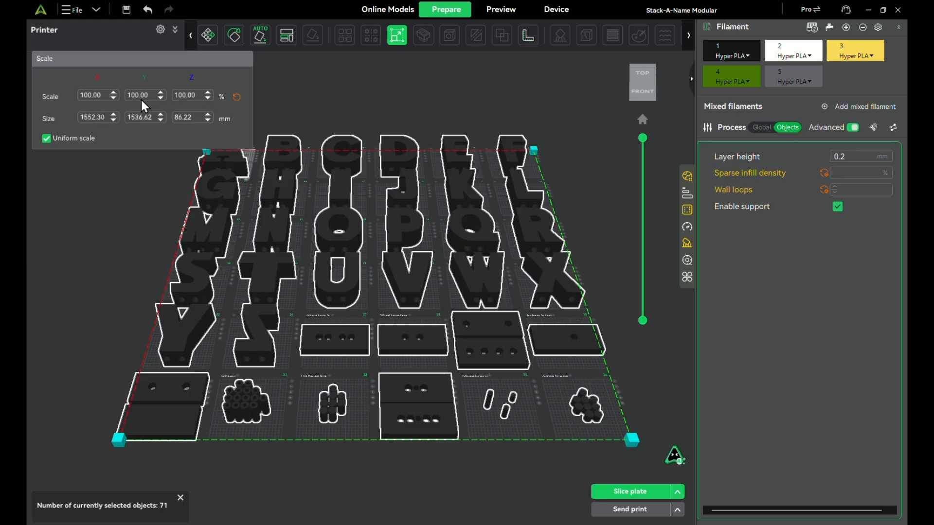
click(99, 96)
key(ctrl+a)
text(75)
key(Return)
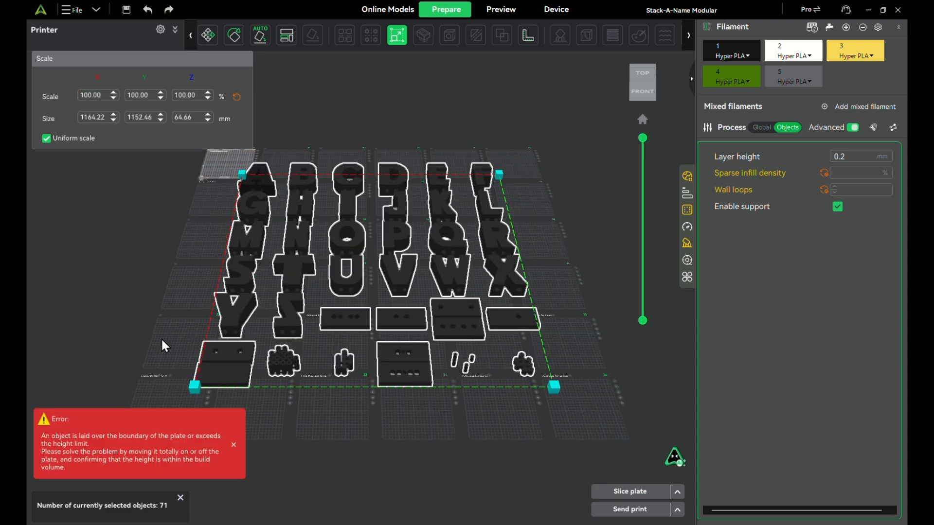
Undo the 75% scaling of all the models and clear the selection
click(165, 291)
drag(165, 290, 195, 285)
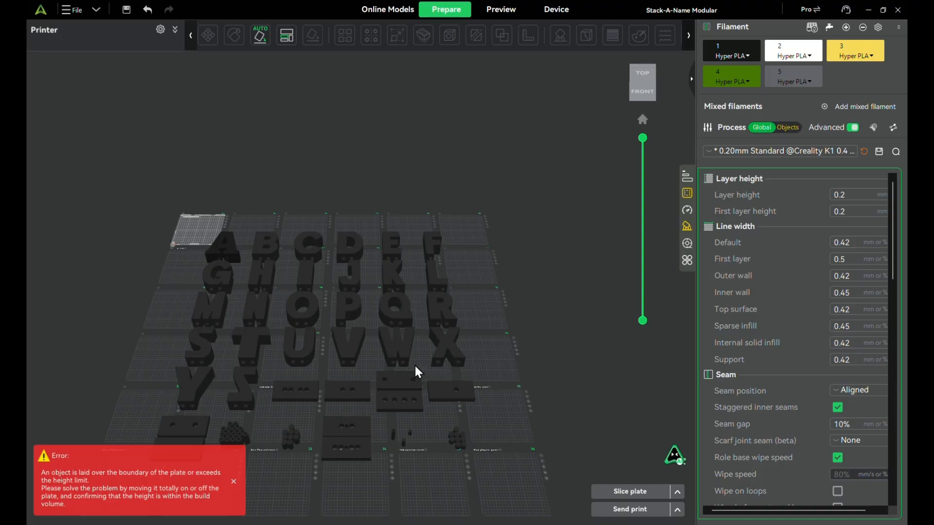
right_drag(421, 307, 447, 284)
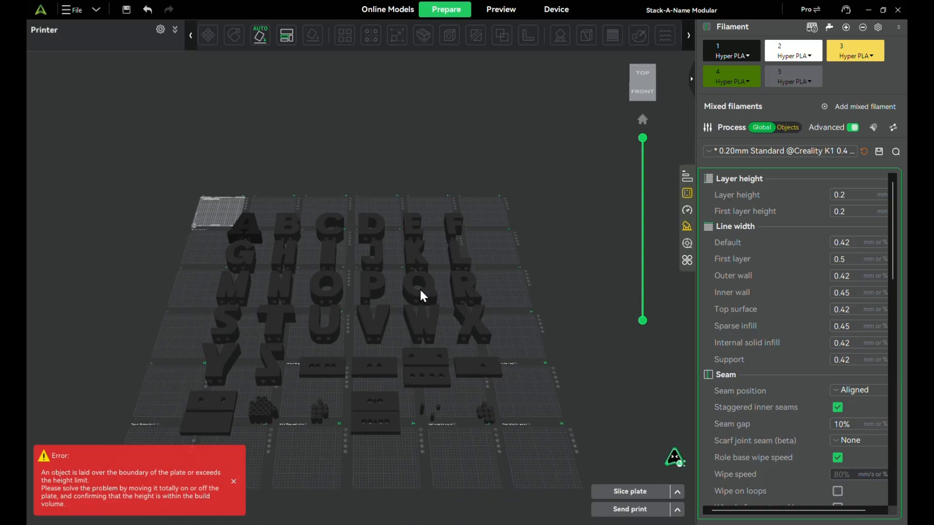
key(ctrl+z)
click(139, 207)
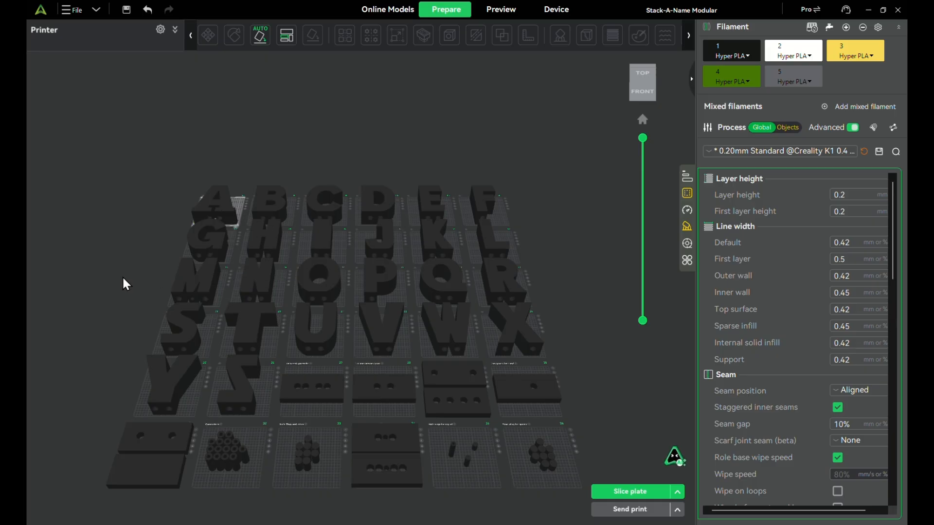
Scale the letter B uniformly so that its Y size is 150 mm
right_drag(123, 278, 114, 314)
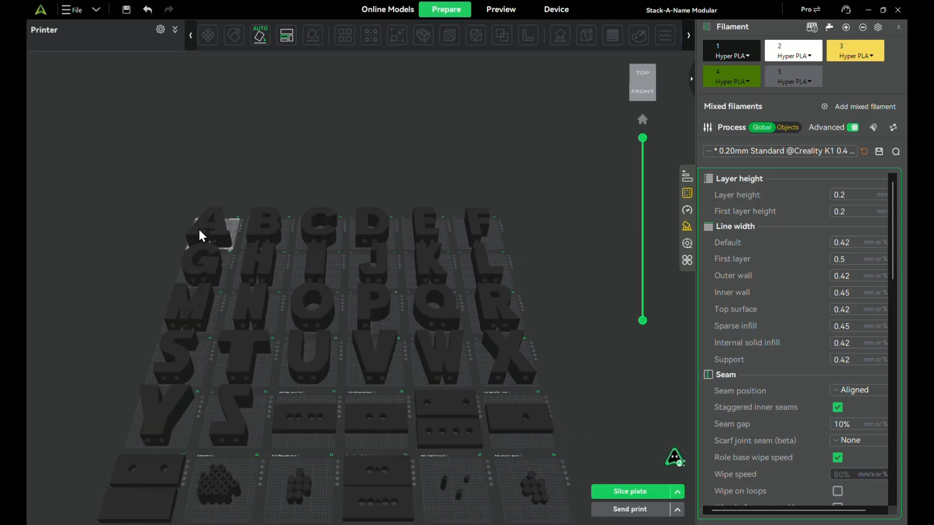
scroll(248, 220, up, 4)
scroll(306, 180, down, 2)
right_drag(315, 181, 242, 222)
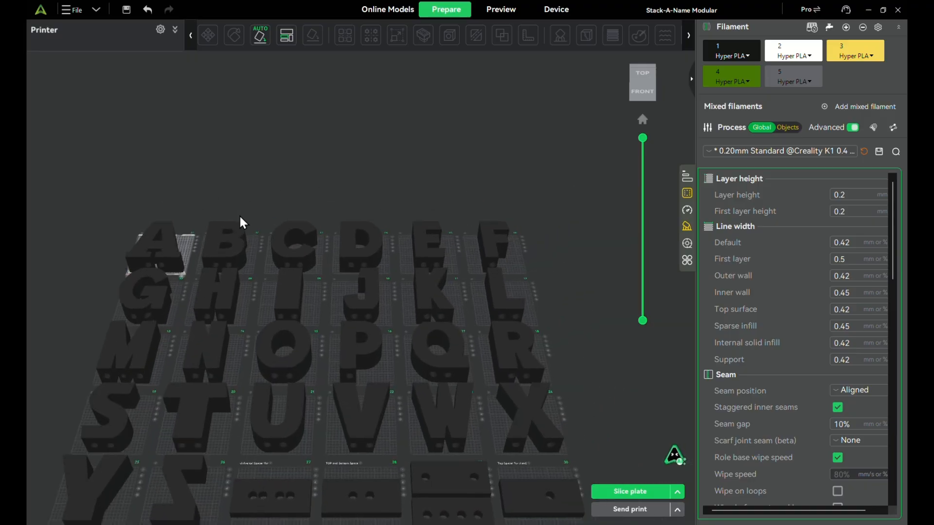
click(238, 243)
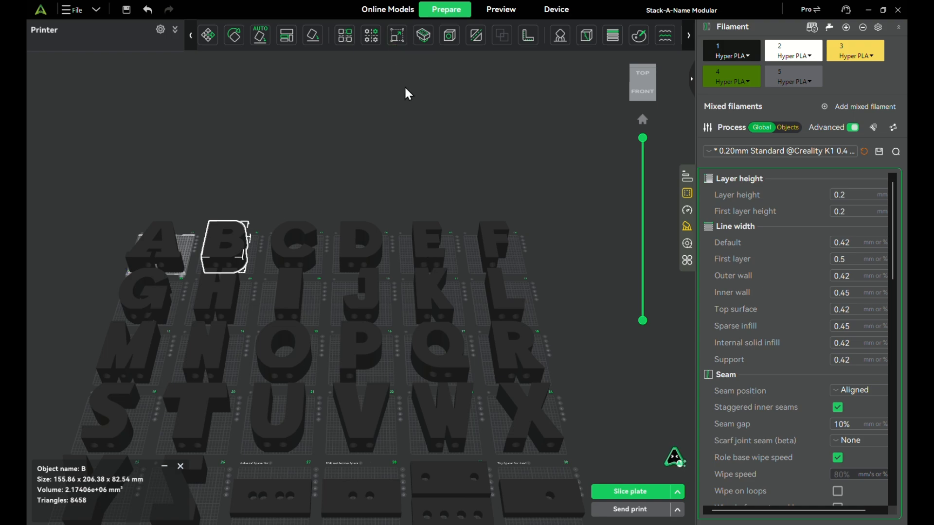
click(397, 37)
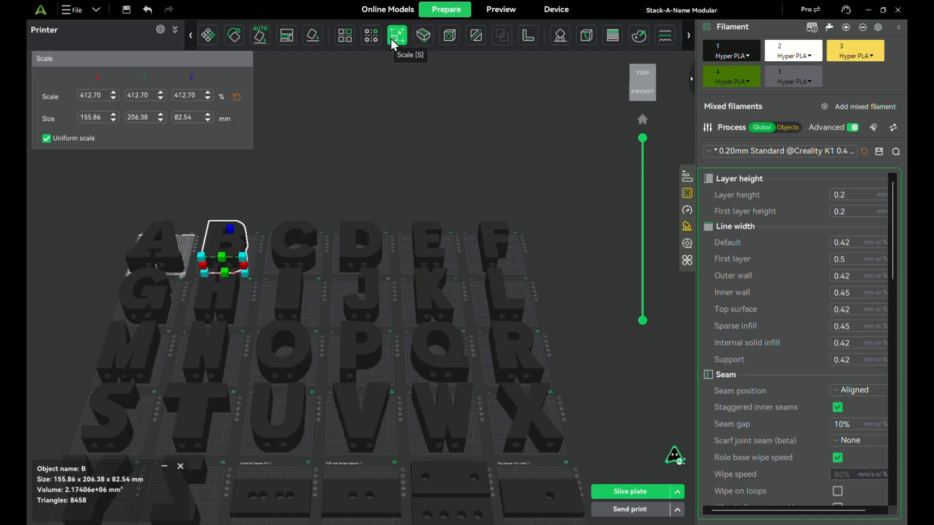
click(139, 119)
text(150)
key(Return)
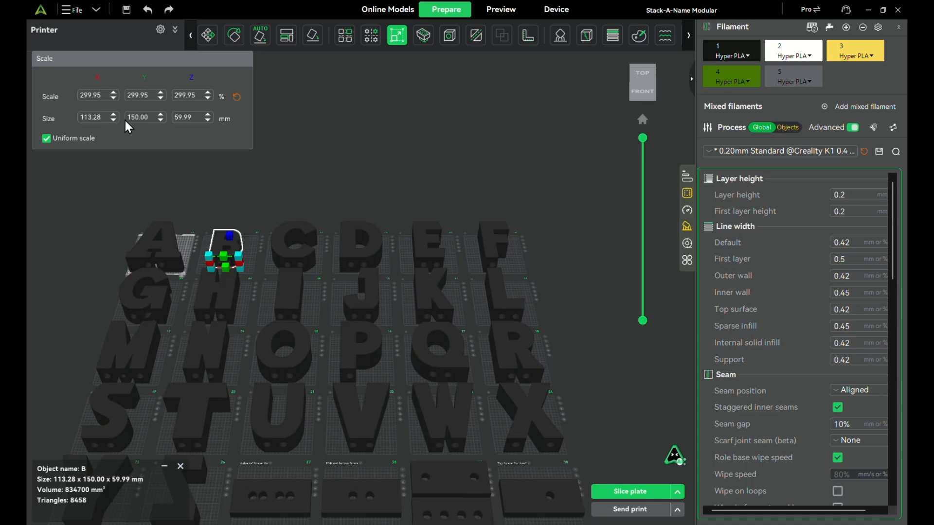
Scale the letter E uniformly to 299.95%, reusing the scale factor of the letter B
scroll(223, 209, up, 5)
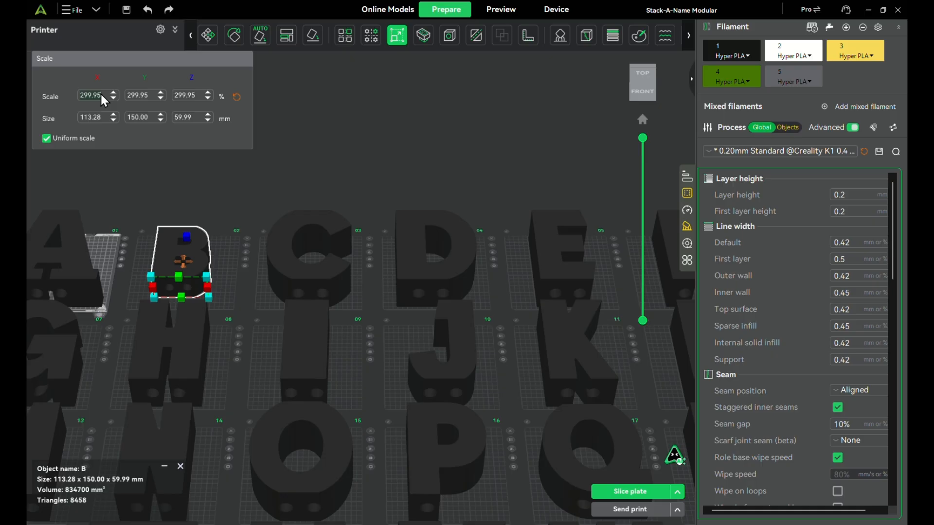
click(546, 262)
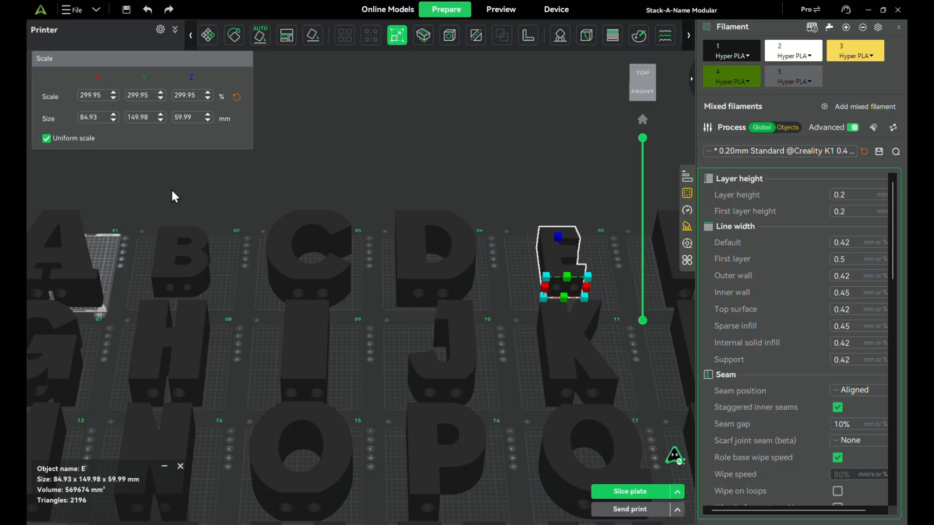
click(99, 93)
Try a uniform 299.95% scale on the letter D, undo it and clear the selection
click(409, 245)
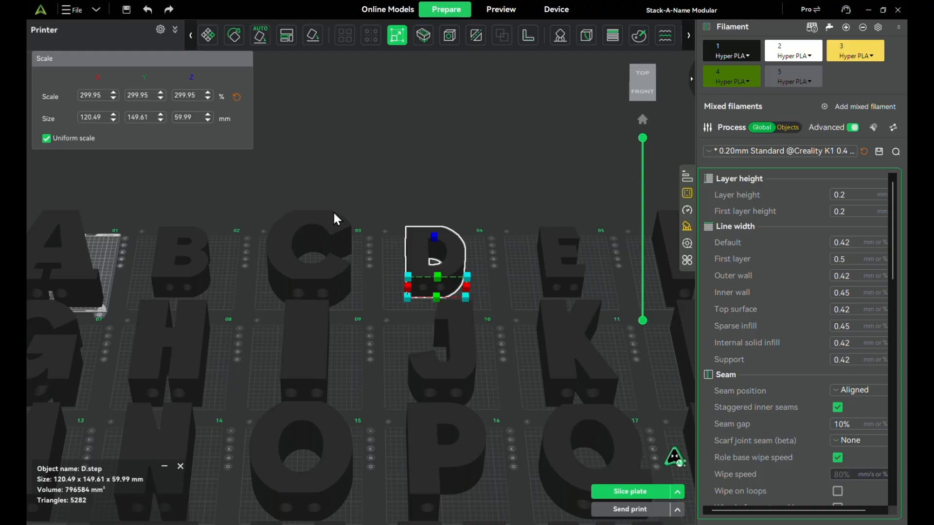
key(ctrl+z)
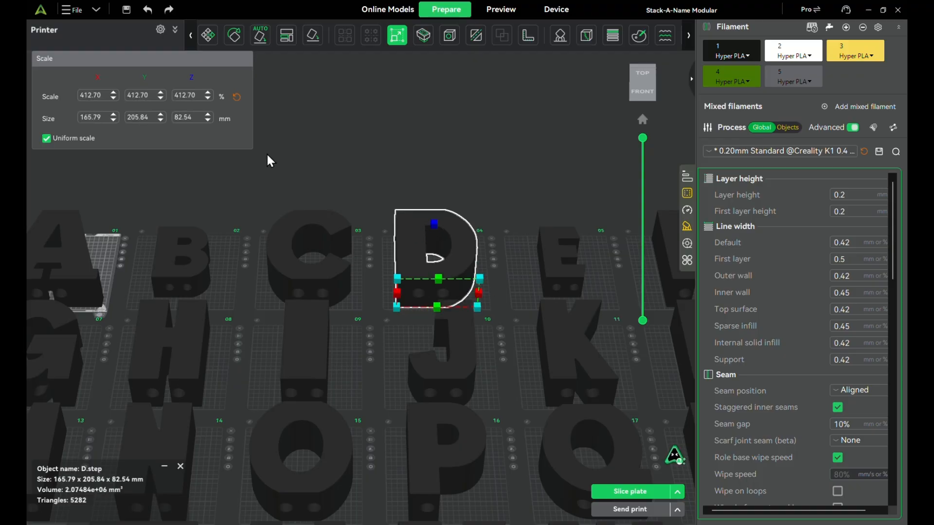
scroll(489, 250, down, 1)
scroll(489, 250, down, 1)
middle_drag(489, 250, 360, 189)
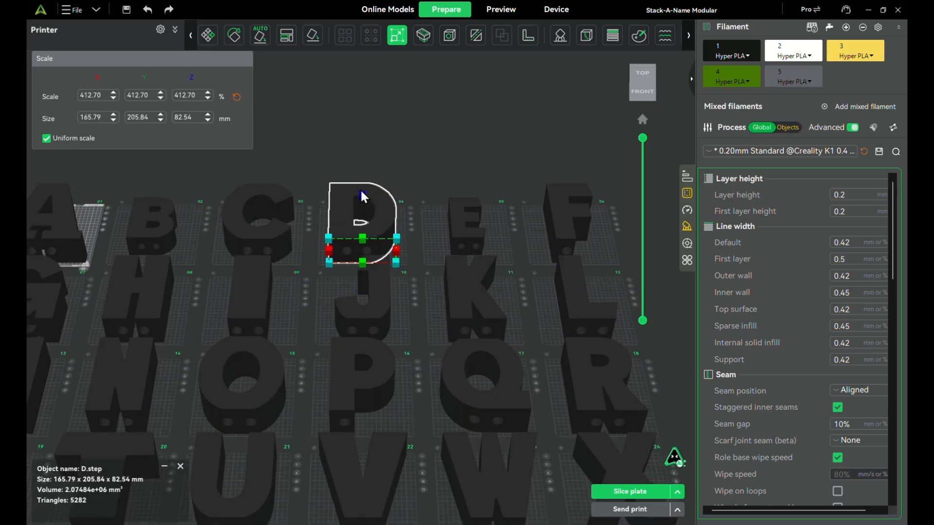
click(449, 143)
Examine the scaled letter E and its connector holes compared with the neighbouring full-size letters
right_drag(474, 233, 470, 224)
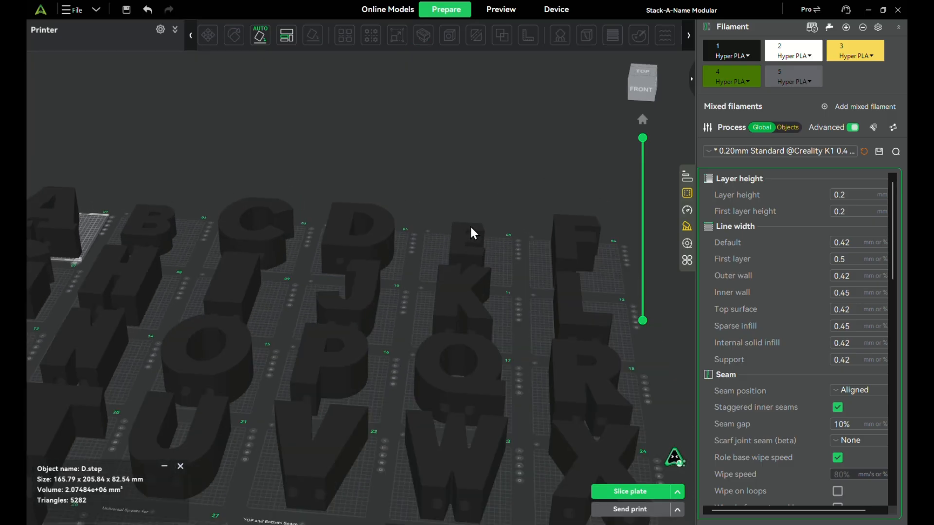
scroll(467, 235, up, 3)
click(469, 290)
scroll(488, 296, up, 1)
scroll(488, 297, up, 1)
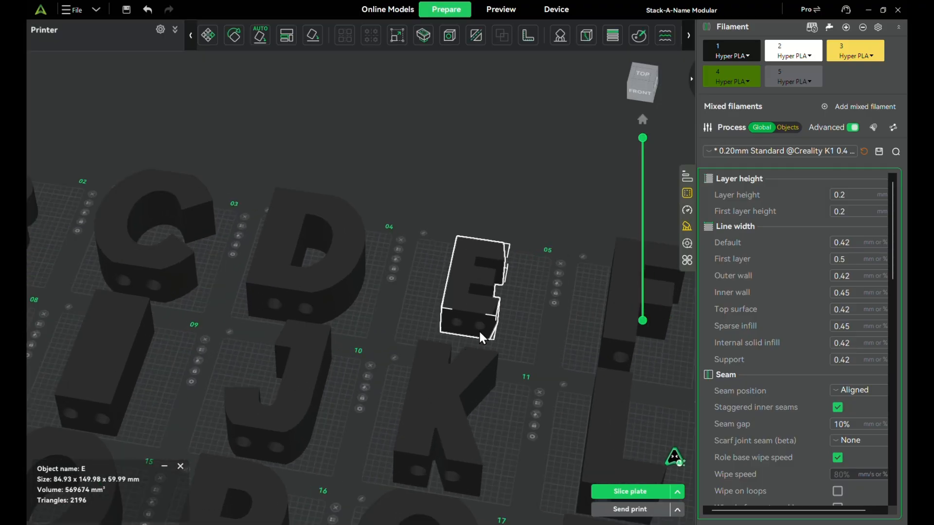
scroll(479, 330, down, 3)
click(511, 281)
key(ctrl+z)
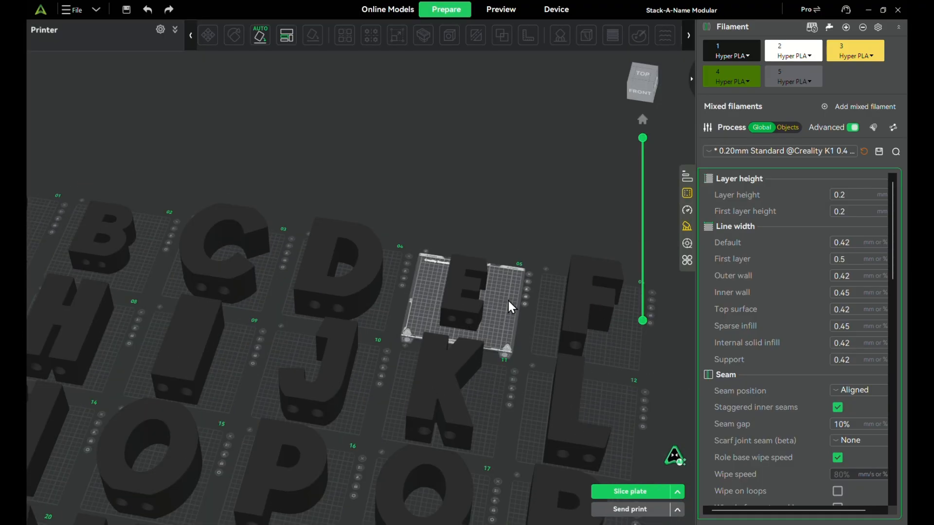
middle_drag(507, 299, 460, 316)
mouse_move(504, 251)
mouse_down()
mouse_move(467, 261)
mouse_move(404, 237)
mouse_move(496, 253)
mouse_up()
scroll(506, 250, up, 5)
scroll(416, 327, down, 6)
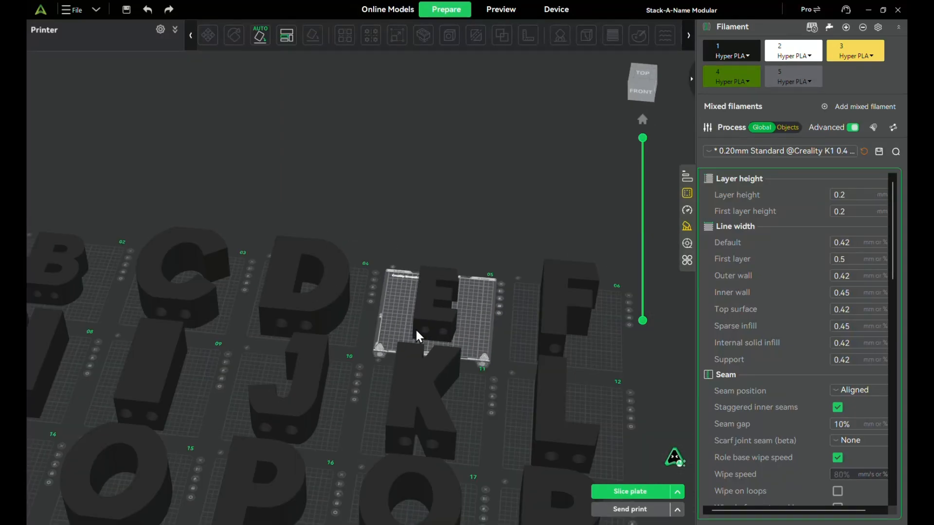
Examine the top and bottom spacer with two holes on its plate below the letters
middle_drag(337, 427, 498, 221)
middle_drag(463, 316, 380, 213)
scroll(340, 365, up, 3)
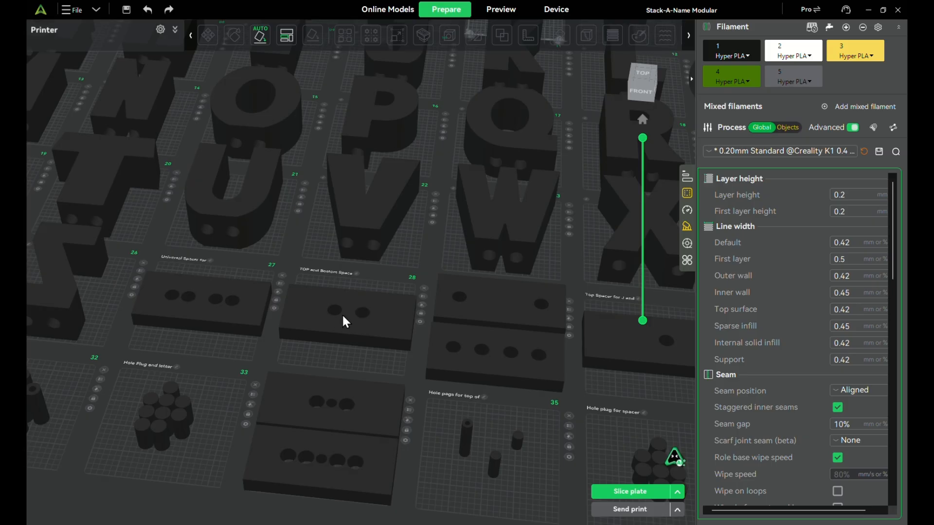
scroll(370, 329, up, 2)
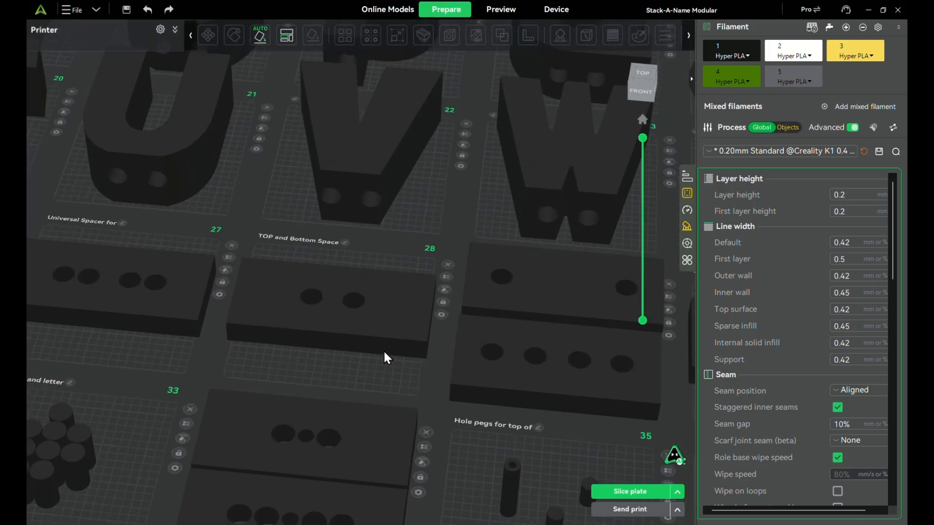
scroll(383, 349, up, 2)
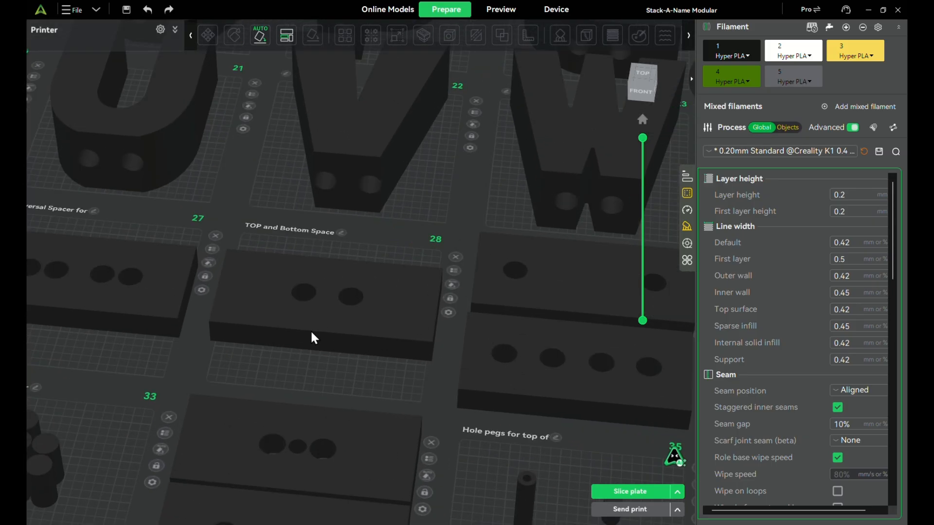
scroll(362, 339, down, 1)
scroll(362, 339, down, 2)
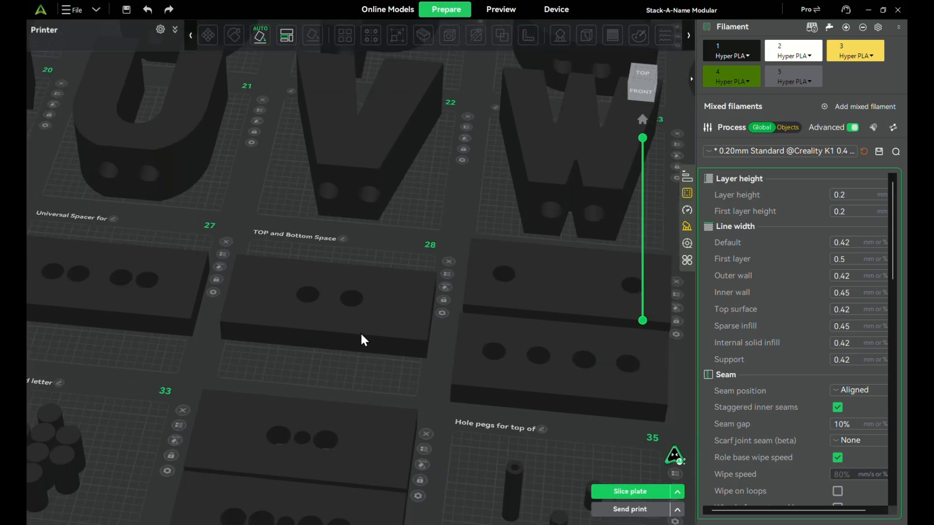
scroll(368, 307, down, 4)
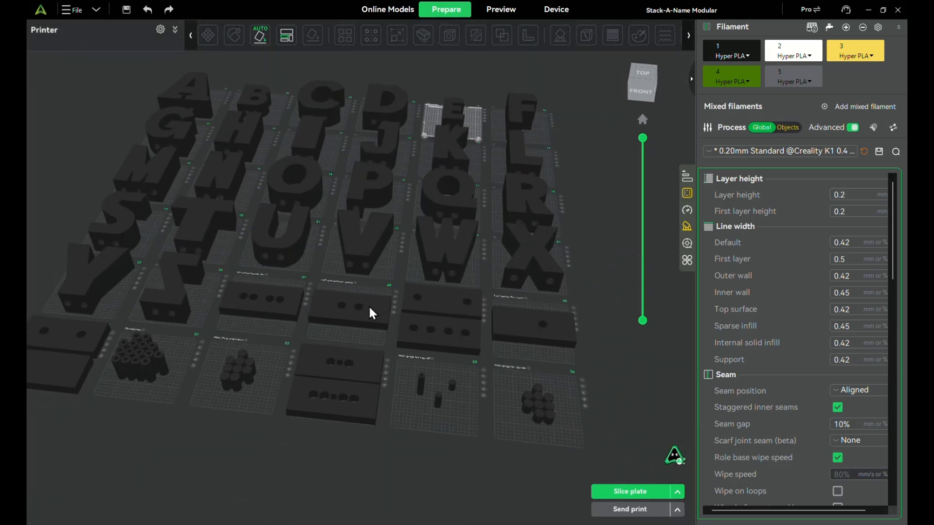
middle_drag(370, 307, 372, 318)
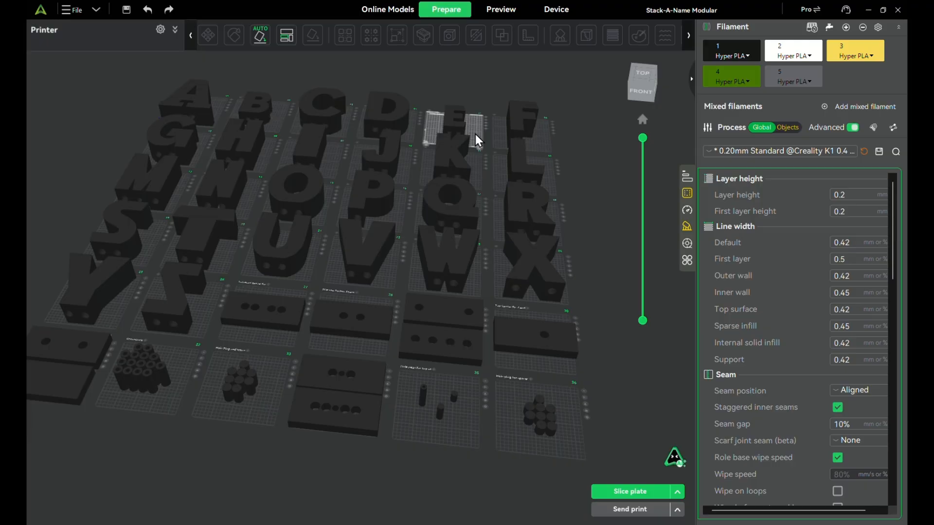
Scale the top and bottom spacer uniformly to 299.95%, reusing the scale factor of the letter E
click(456, 126)
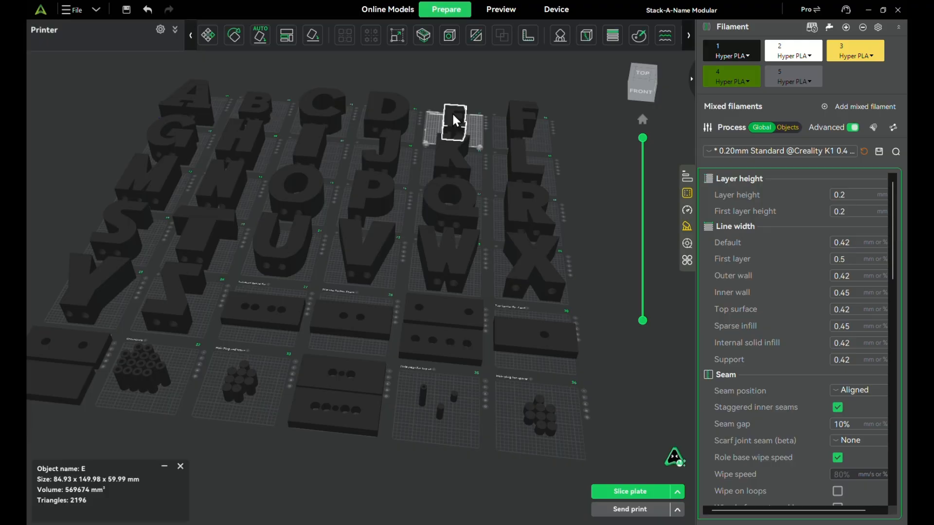
click(398, 35)
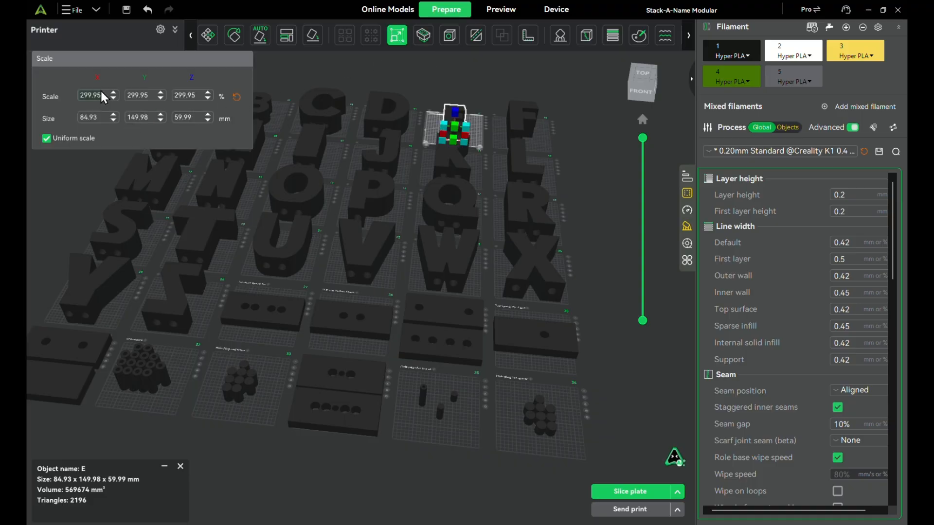
click(320, 316)
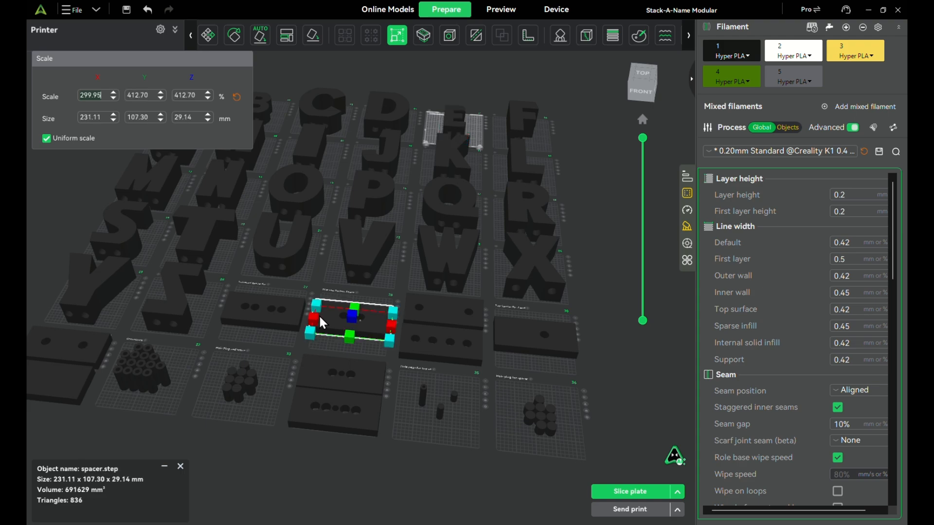
scroll(338, 323, up, 5)
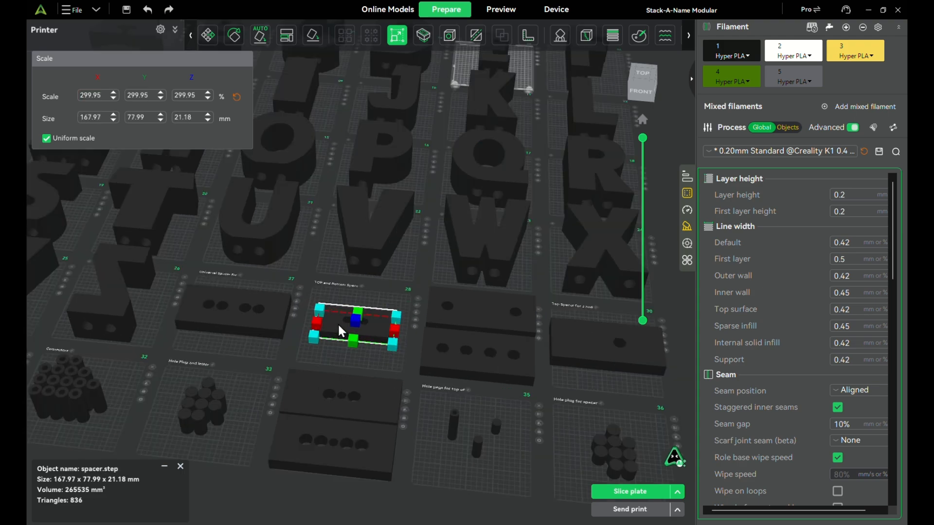
click(367, 290)
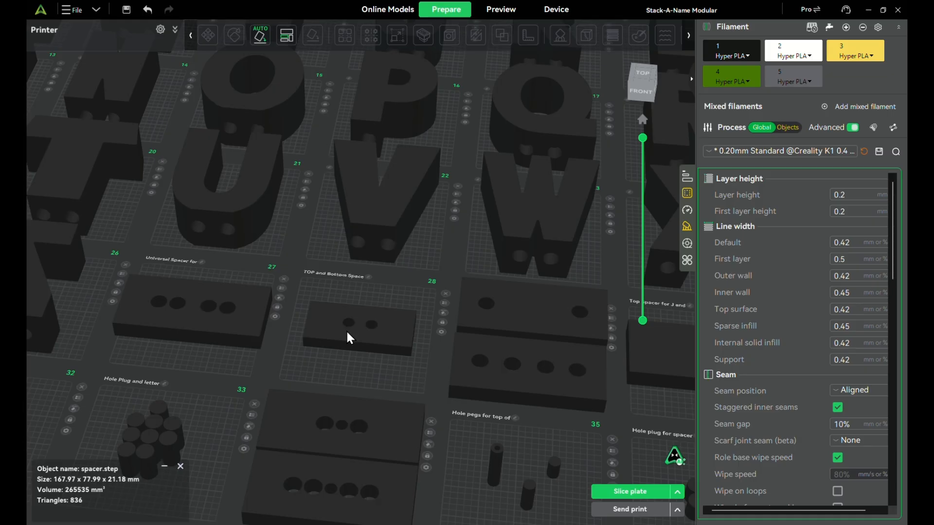
scroll(346, 330, down, 5)
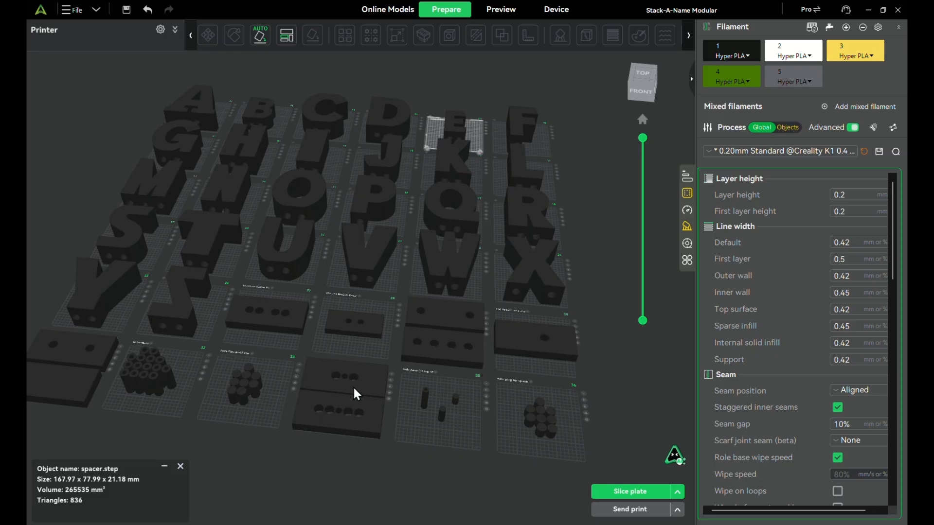
scroll(352, 340, up, 2)
middle_drag(278, 367, 344, 359)
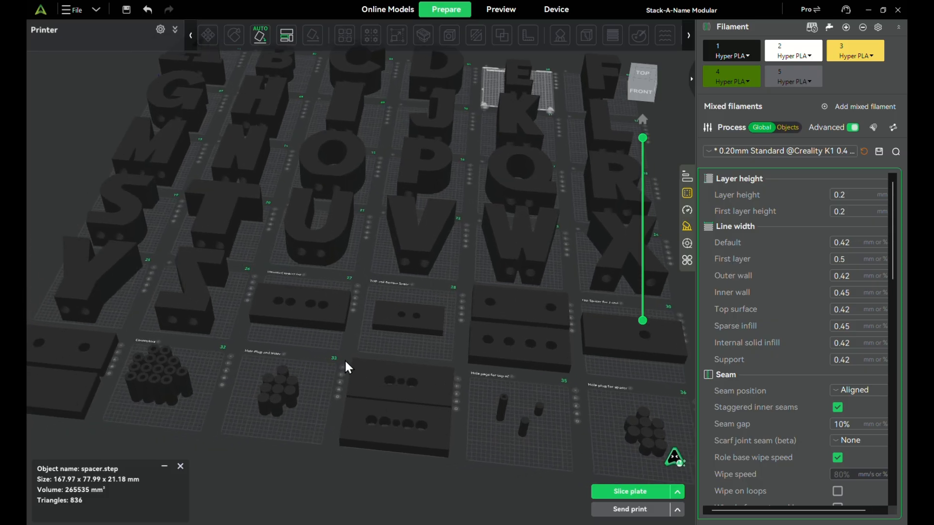
scroll(346, 358, up, 1)
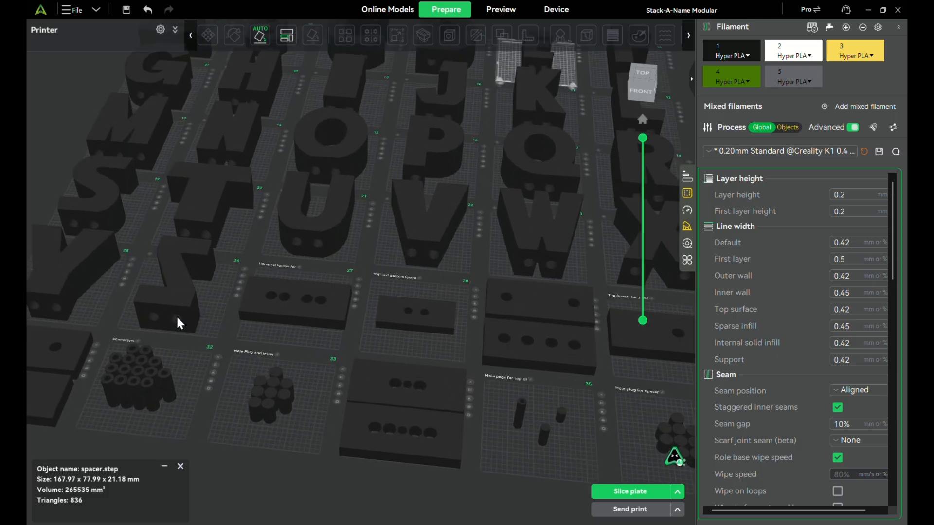
Move one connector away from the cluster on the Connectors plate so that it stands alone
middle_drag(182, 399, 217, 393)
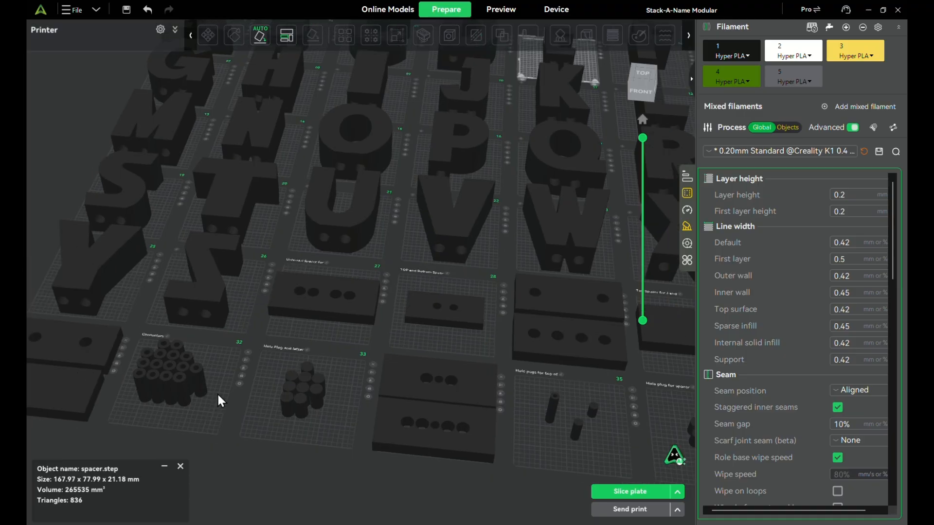
scroll(203, 396, up, 3)
click(230, 366)
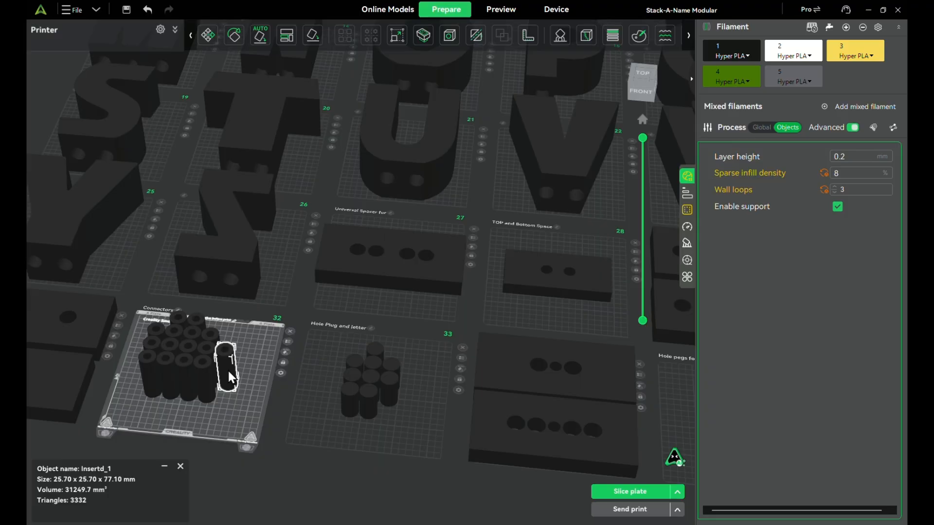
drag(228, 371, 259, 349)
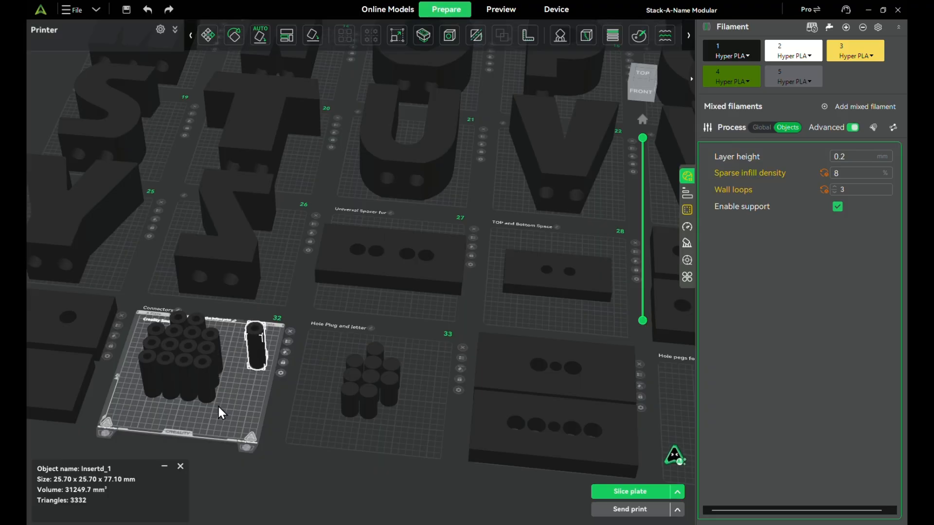
Try to delete all connectors on the Connectors plate, undo the deletion and clear the selection
drag(195, 388, 145, 314)
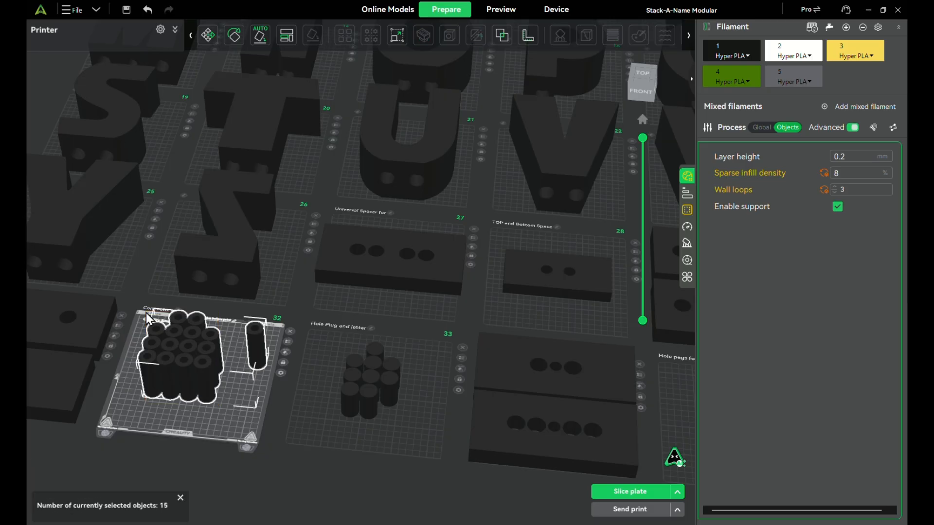
key(Delete)
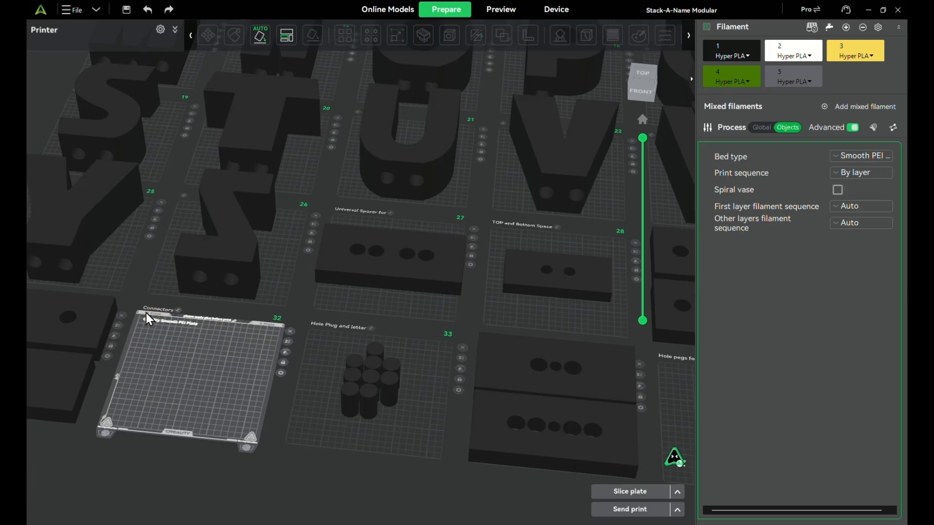
key(ctrl+z)
click(223, 423)
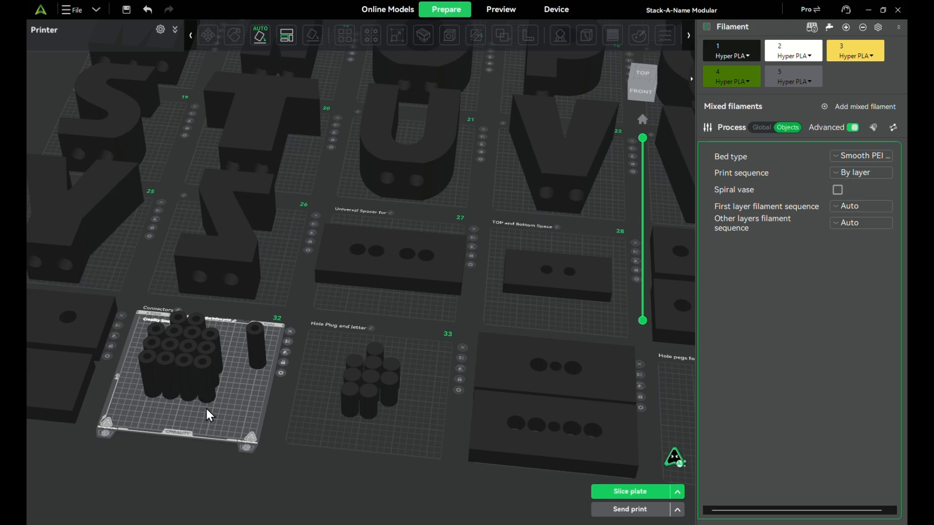
Delete the clustered connectors, keeping the separate one, and move that one towards the middle of the Connectors plate
shift+drag(205, 407, 147, 322)
key(ctrl+z)
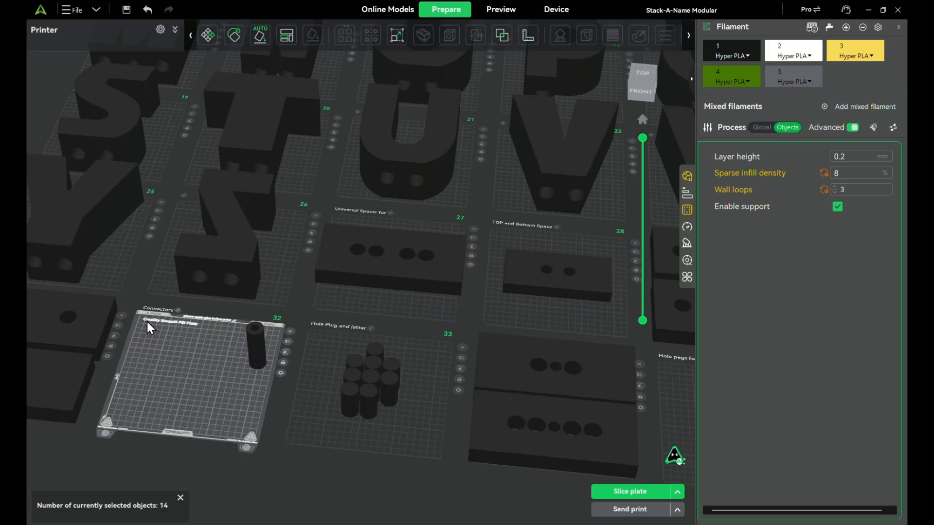
drag(255, 346, 237, 349)
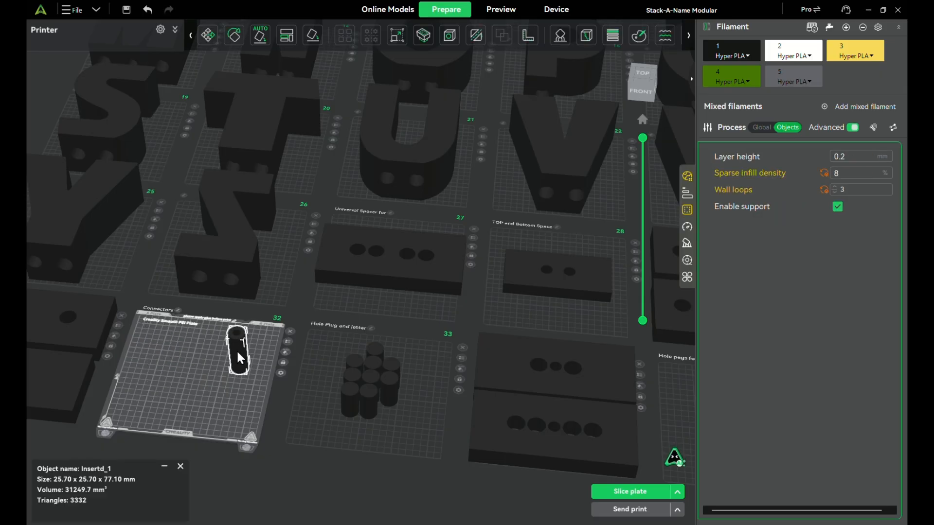
Scale the remaining connector uniformly to 299.95%, reusing the scale factor of the top and bottom spacer, and clear the selection
click(524, 274)
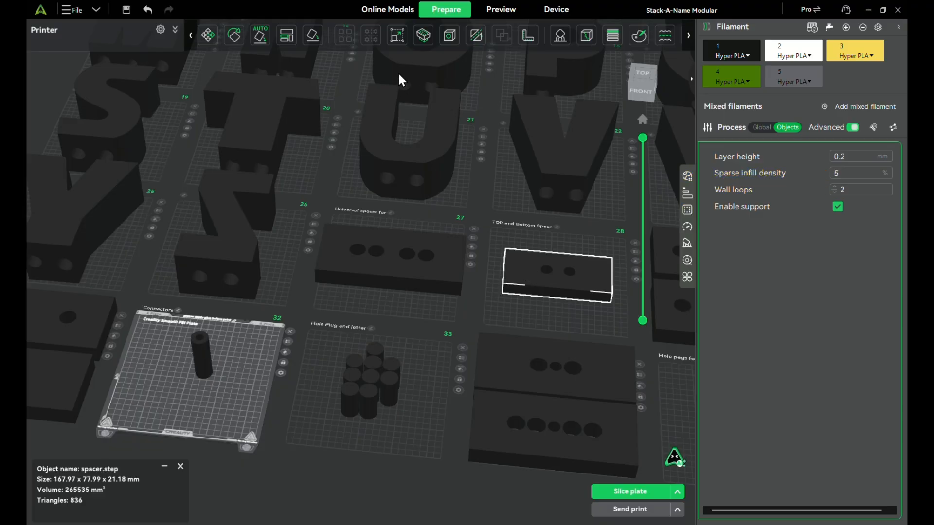
click(397, 37)
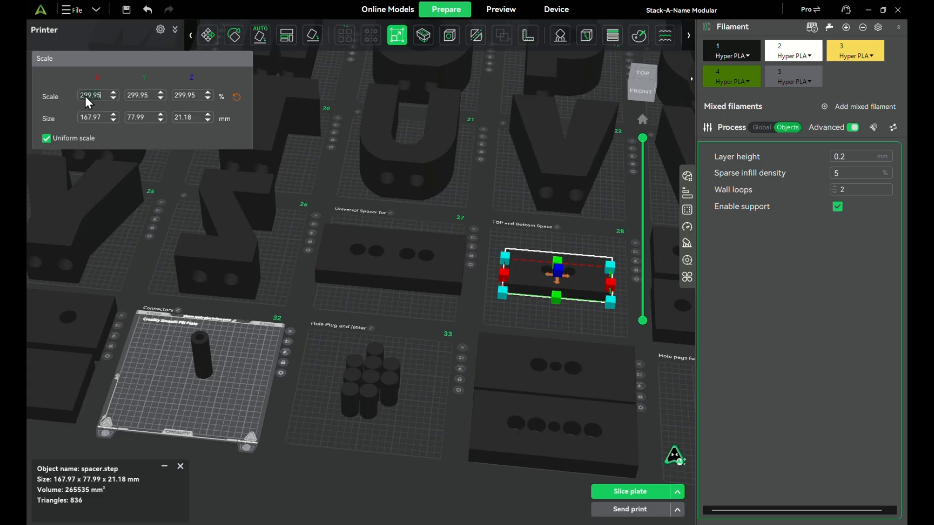
click(199, 345)
text(299.95)
key(Return)
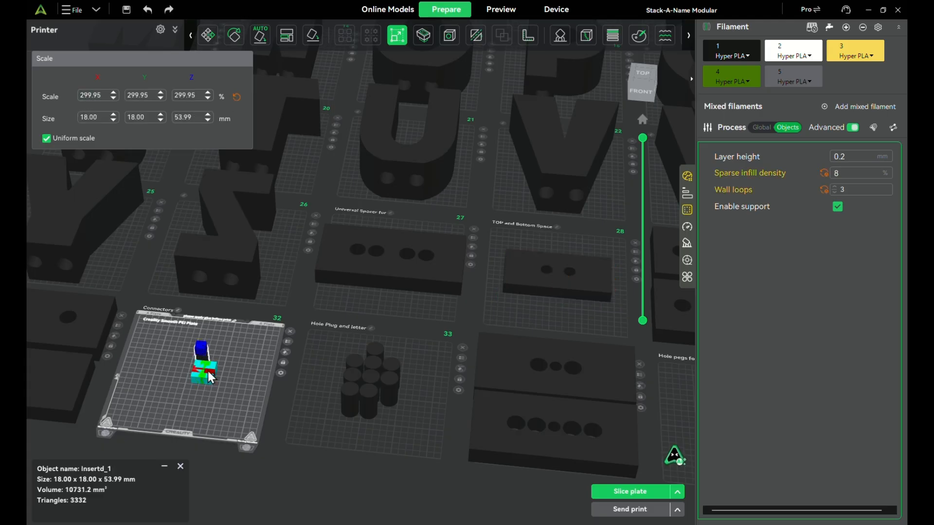
scroll(225, 350, up, 4)
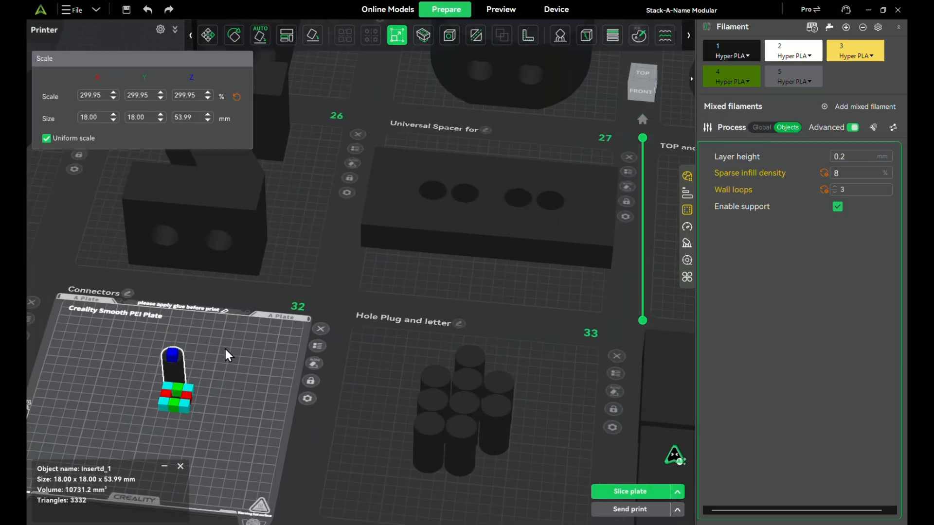
scroll(226, 356, down, 2)
click(225, 355)
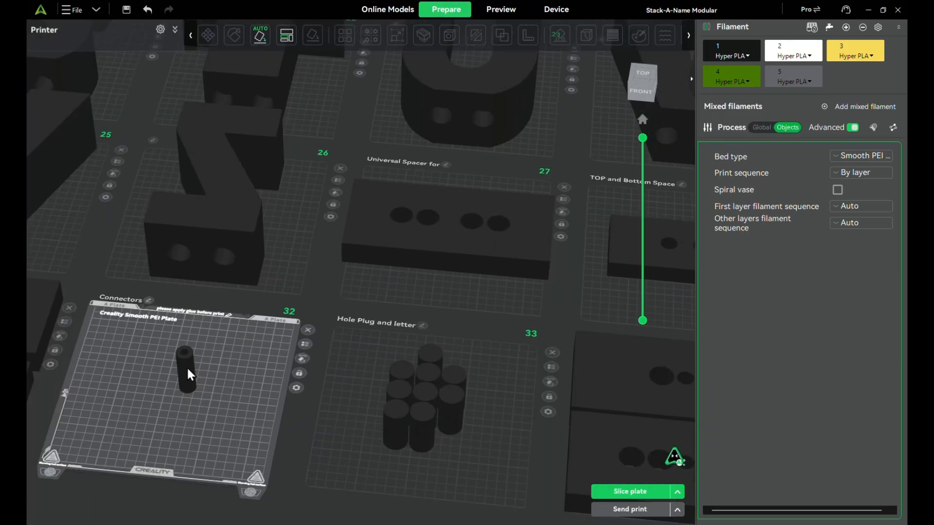
Clone the scaled connector with 6 copies on the Connectors plate
click(189, 375)
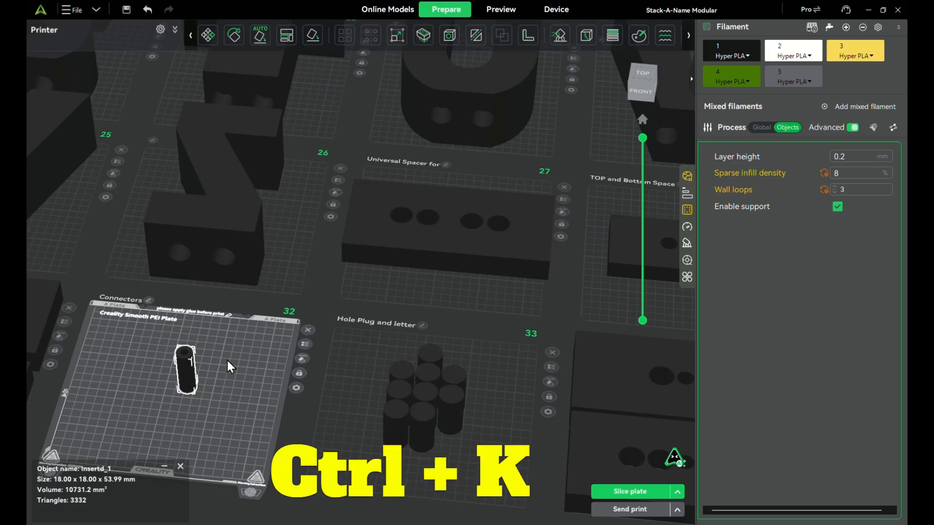
key(ctrl+k)
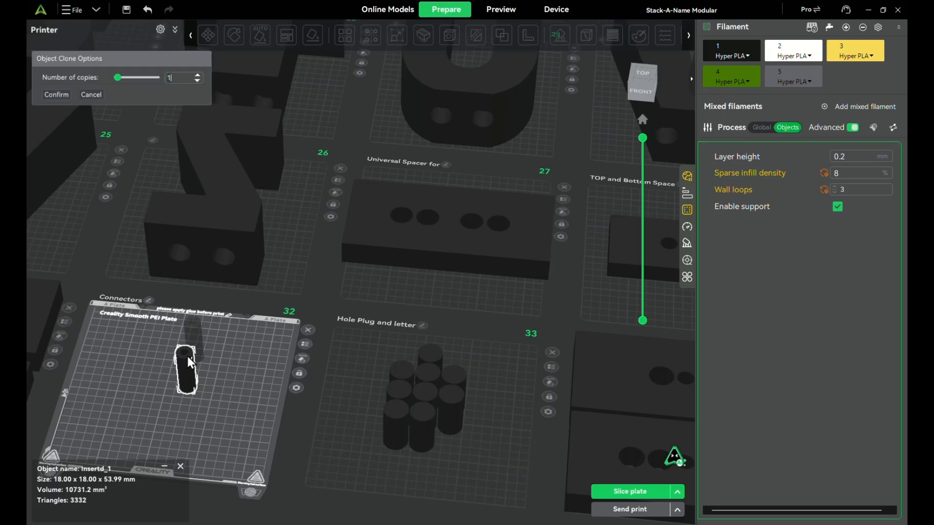
key(BackSpace)
text(6)
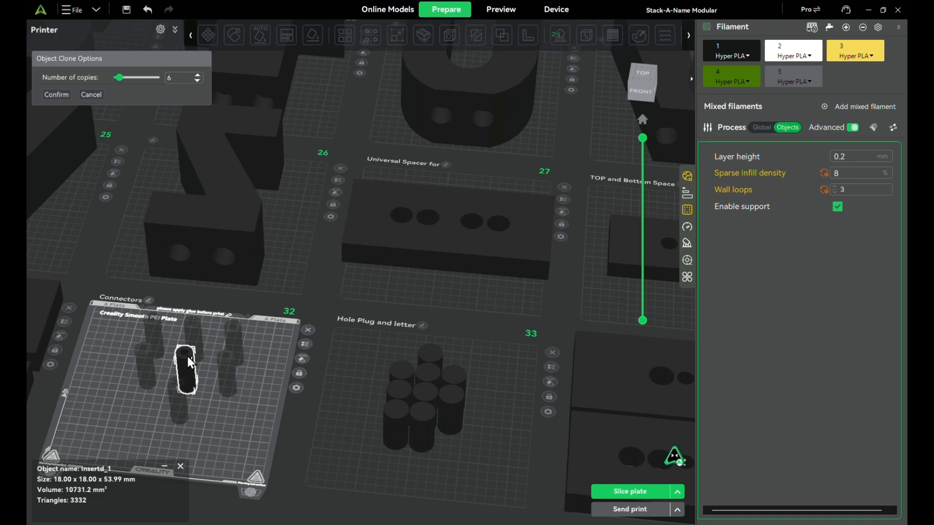
click(55, 94)
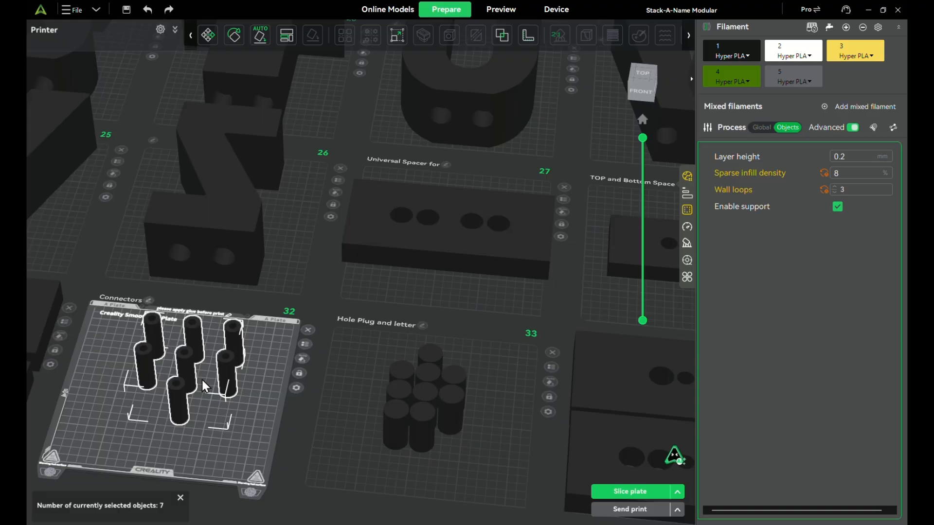
scroll(431, 396, up, 1)
scroll(431, 395, down, 5)
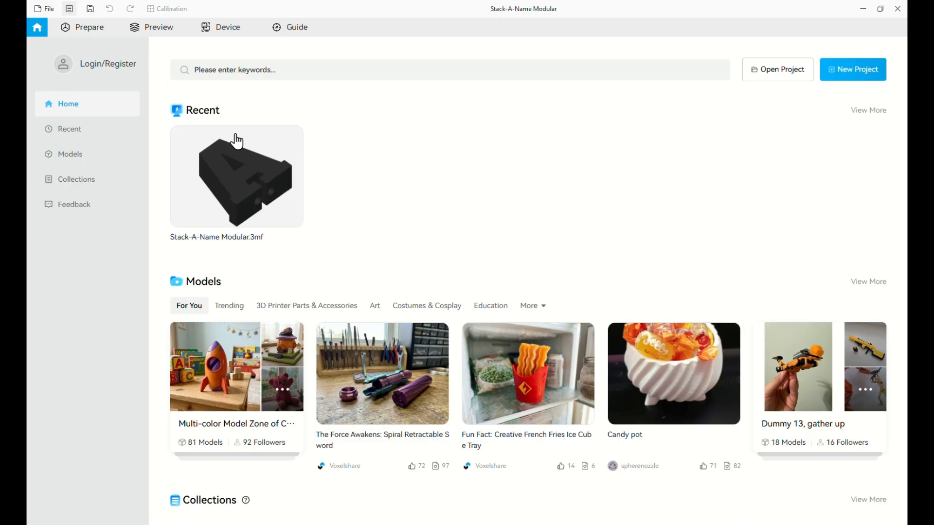
Switch to the other slicer and show all plates of the Stack-A-Name Modular project in its Prepare workspace
click(96, 31)
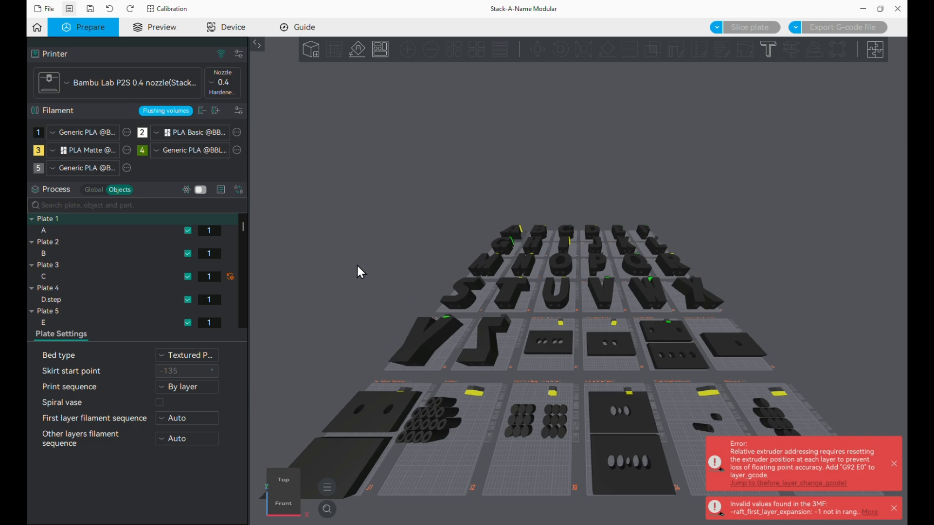
drag(358, 265, 372, 277)
scroll(376, 265, down, 5)
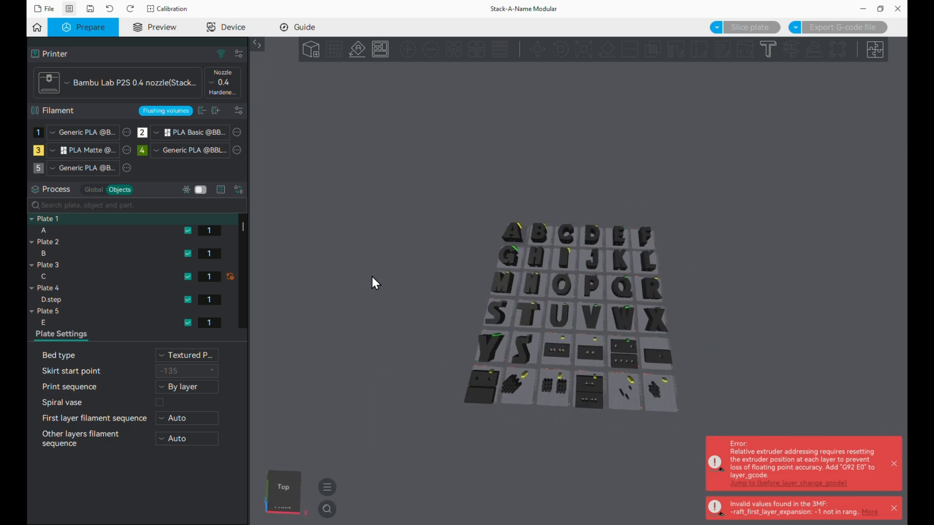
right_drag(397, 272, 376, 294)
mouse_move(406, 296)
mouse_down()
mouse_move(425, 296)
mouse_move(416, 301)
mouse_up()
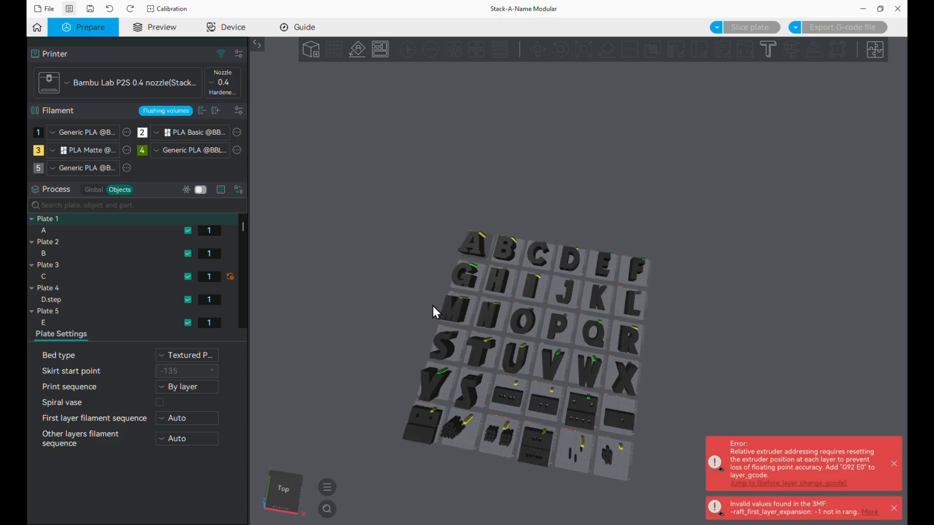
Try to select every object in the project, clear the selection and switch the process settings to global and back to objects
key(ctrl+a)
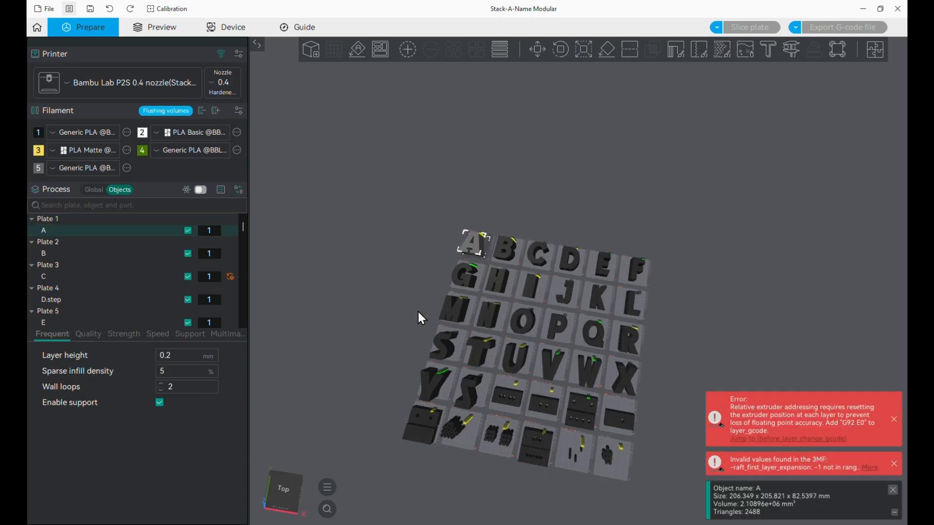
scroll(418, 299, up, 5)
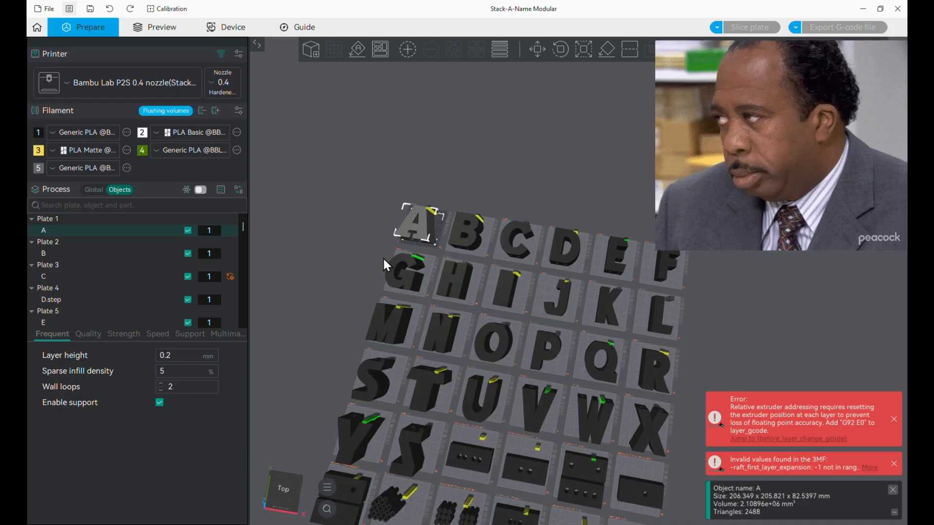
drag(339, 281, 351, 262)
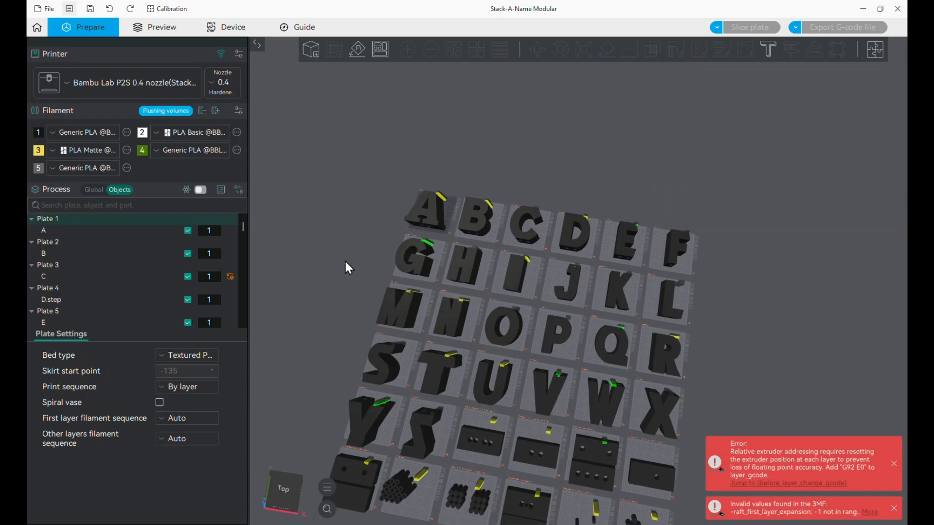
click(94, 190)
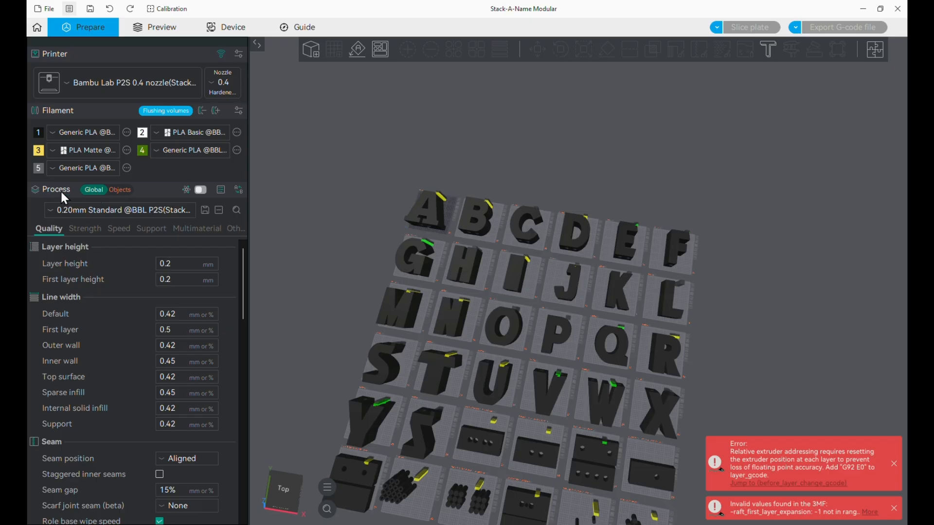
click(121, 190)
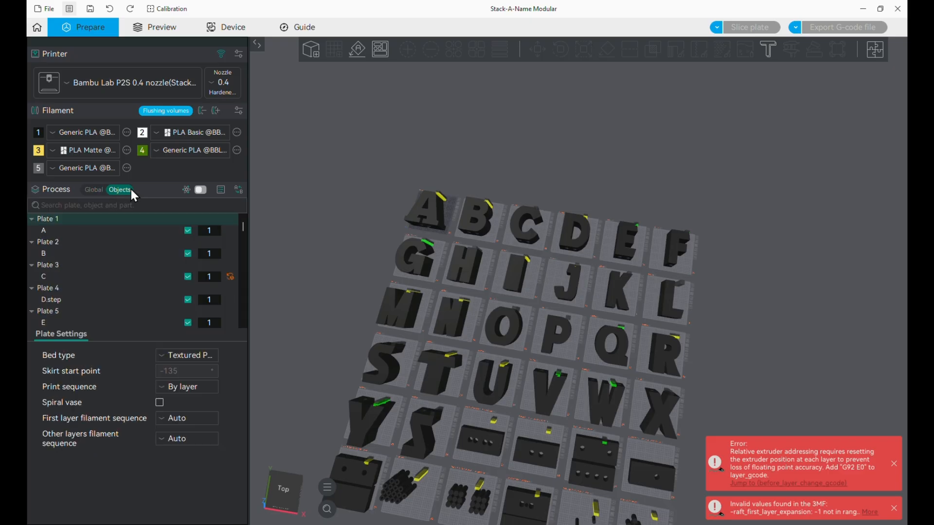
Select all objects on all plates, starting from A in the object list, and scale them together uniformly to 50%
click(108, 233)
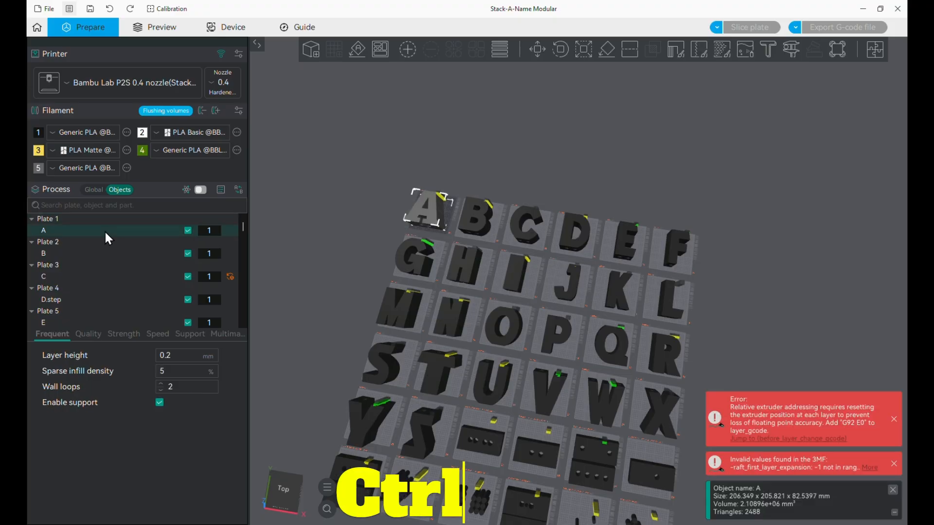
key(ctrl+a)
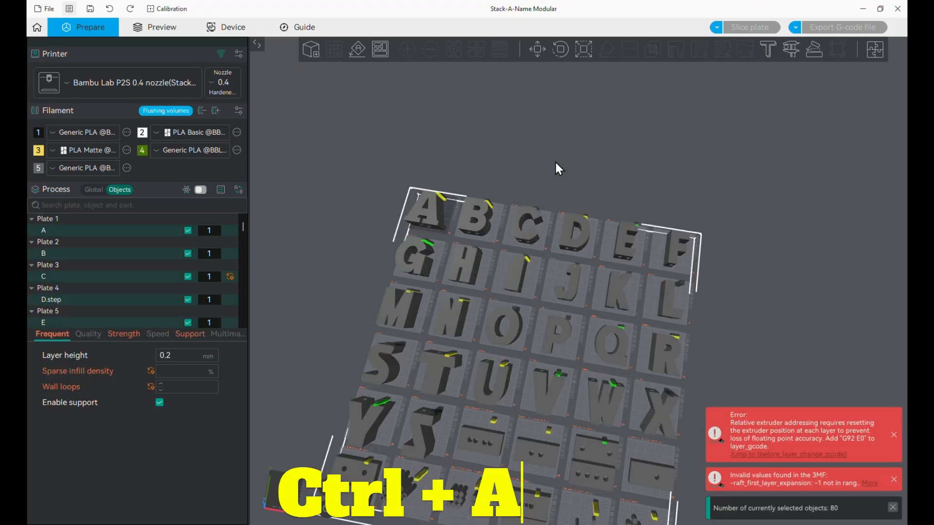
drag(475, 390, 624, 338)
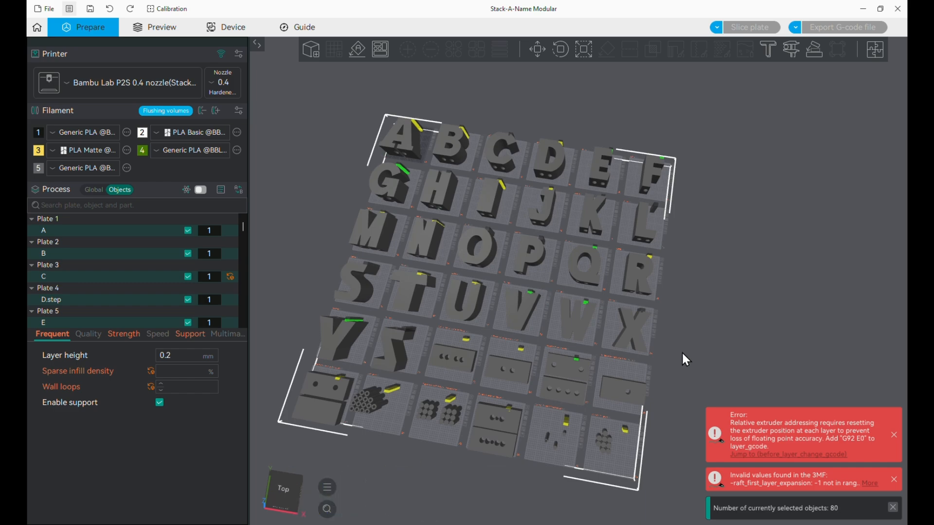
drag(683, 356, 692, 349)
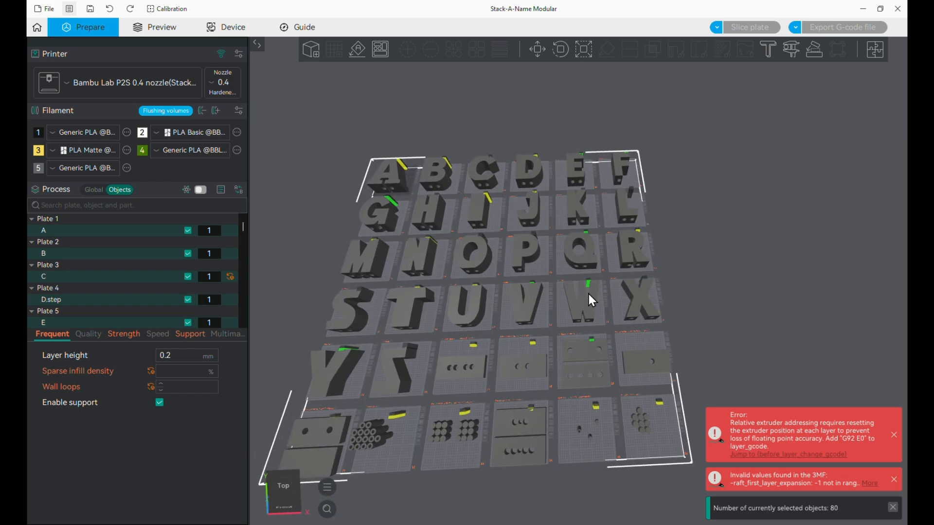
click(587, 46)
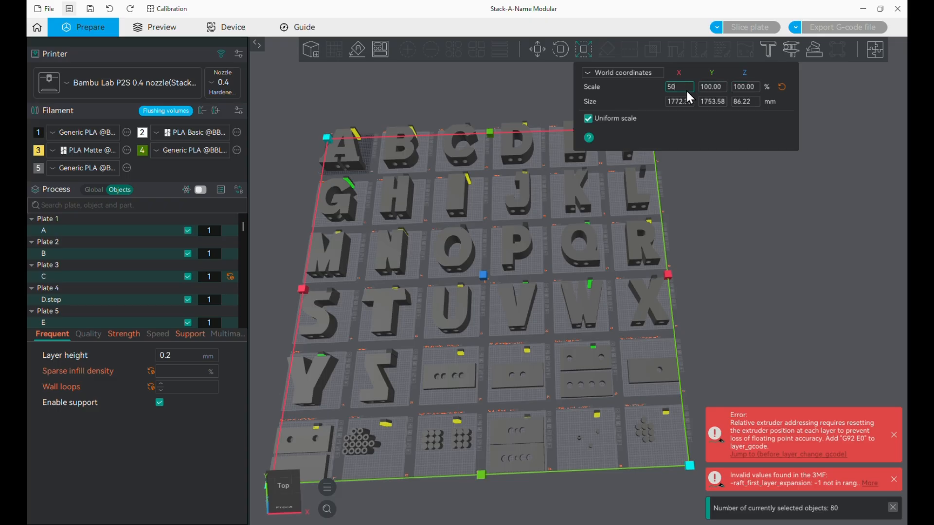
key(Return)
scroll(616, 315, up, 5)
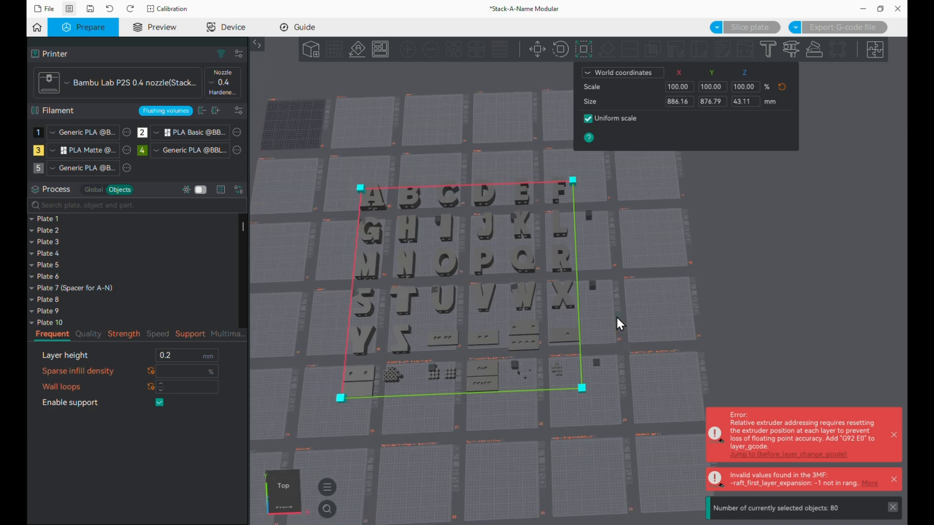
scroll(616, 315, down, 2)
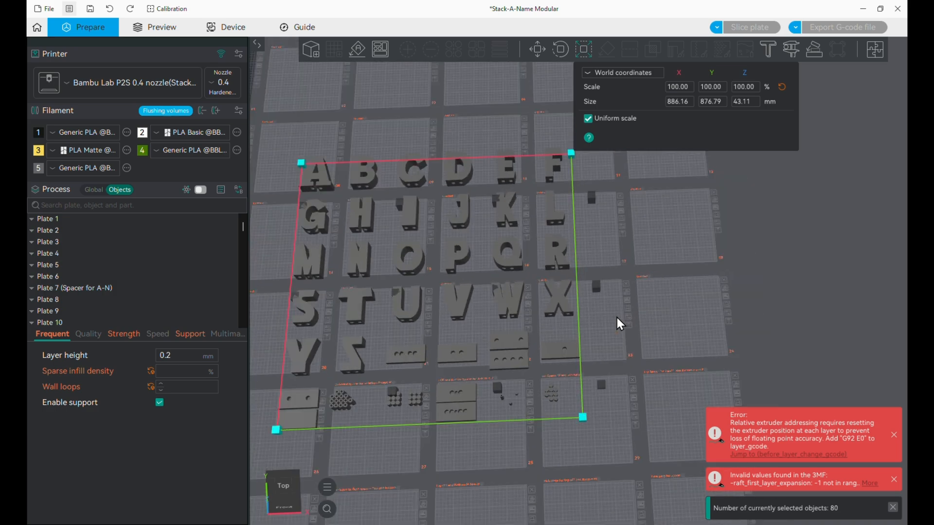
scroll(617, 316, down, 2)
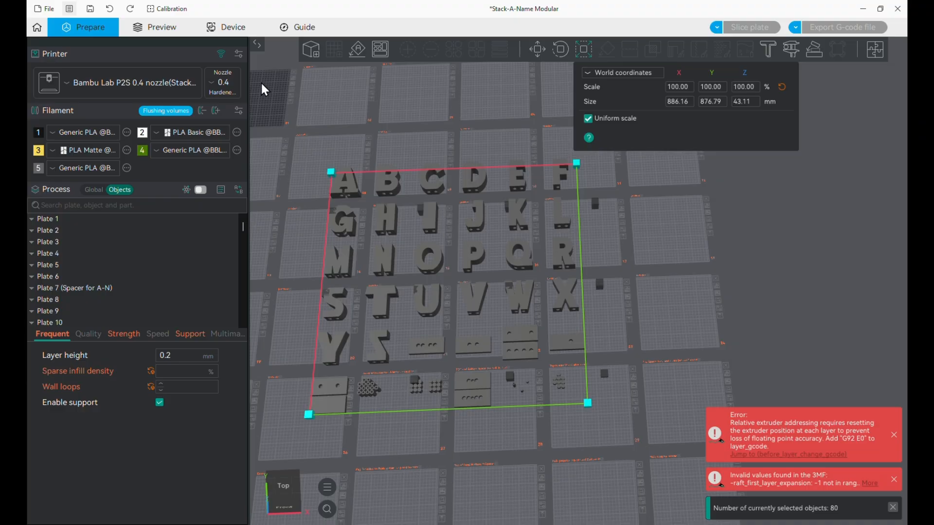
middle_drag(269, 105, 309, 109)
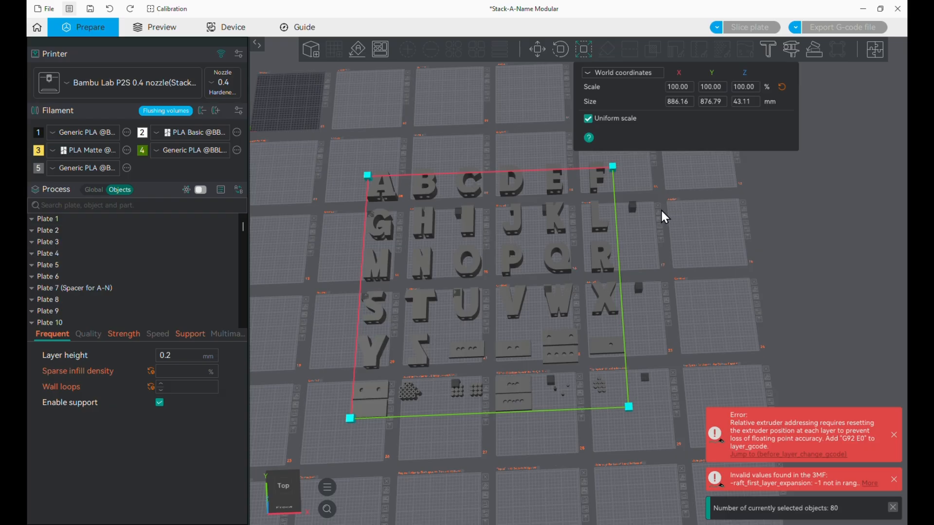
Undo the uniform scaling of all objects, clear the selection and bring all plates into view
key(ctrl+z)
click(845, 206)
scroll(811, 218, up, 1)
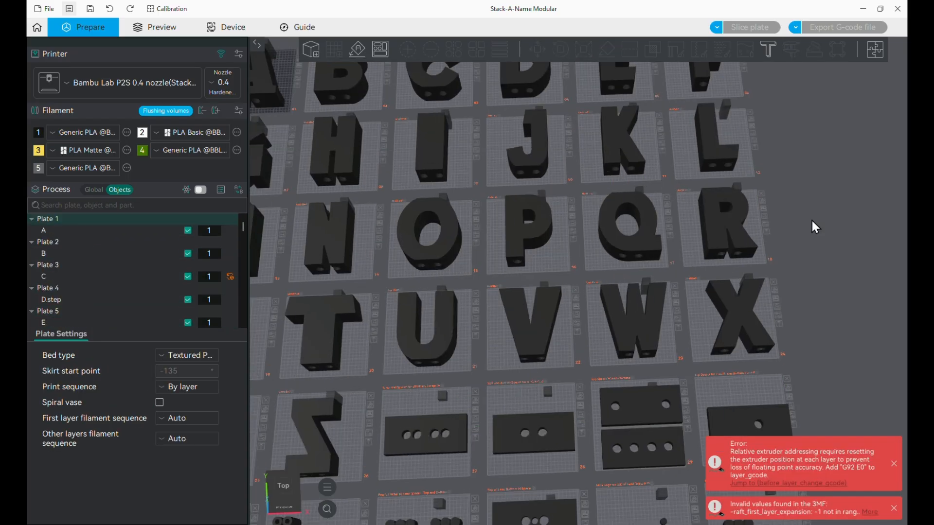
scroll(810, 218, down, 5)
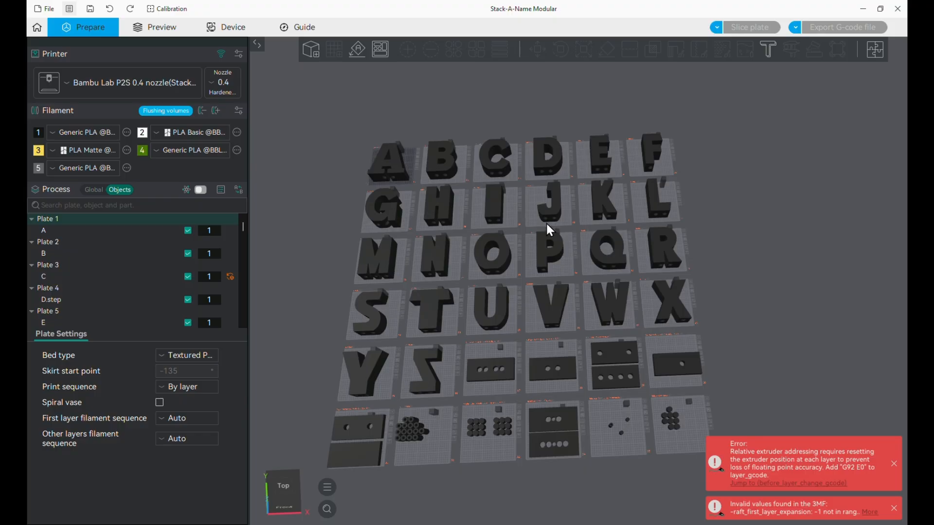
scroll(546, 222, up, 5)
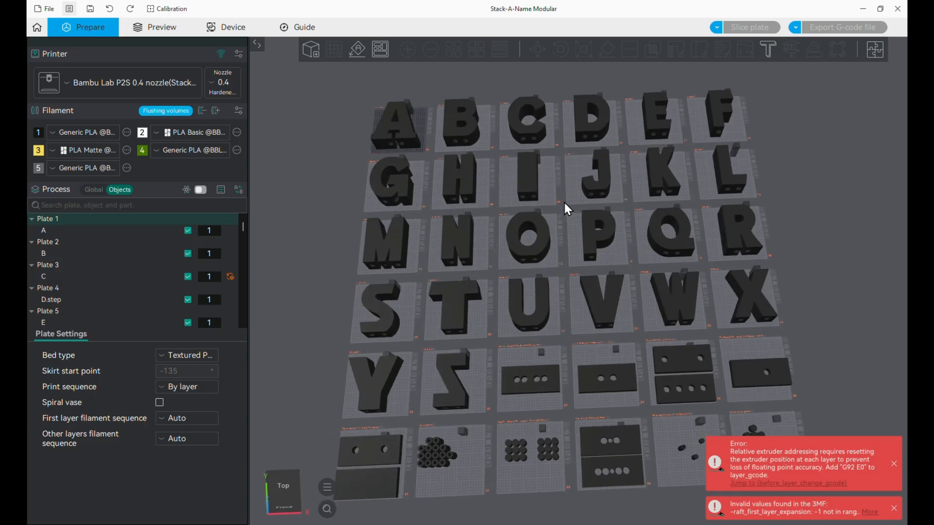
scroll(565, 203, down, 1)
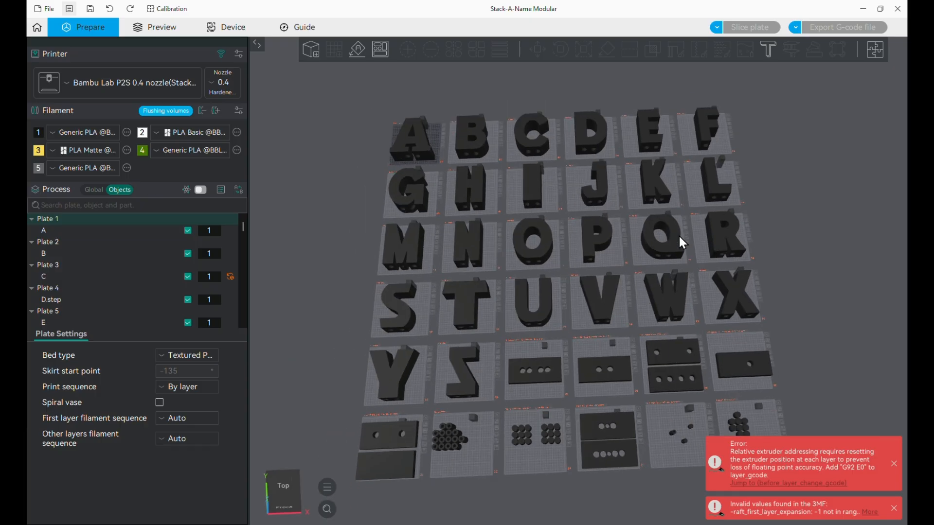
middle_drag(683, 243, 638, 273)
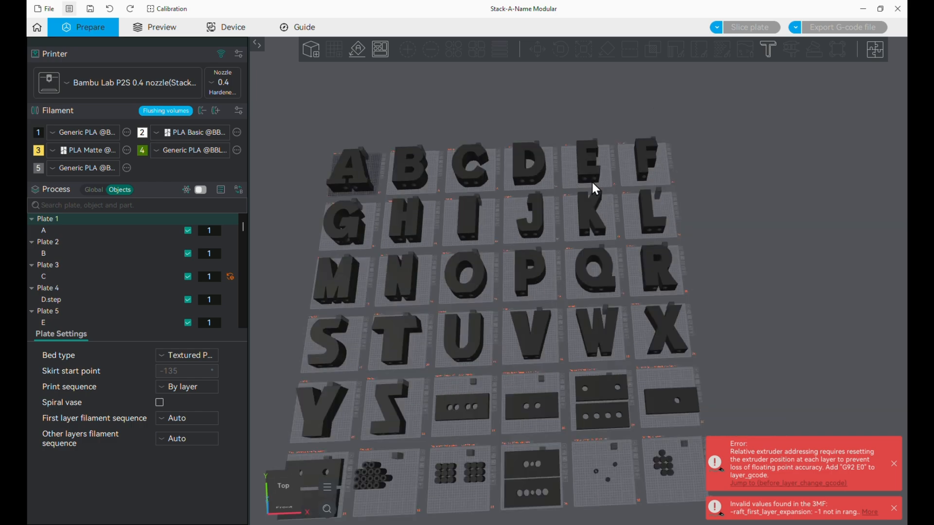
Try to scale the letters P, I and E together uniformly to 50%, undo the scaling and clear the selection
click(534, 278)
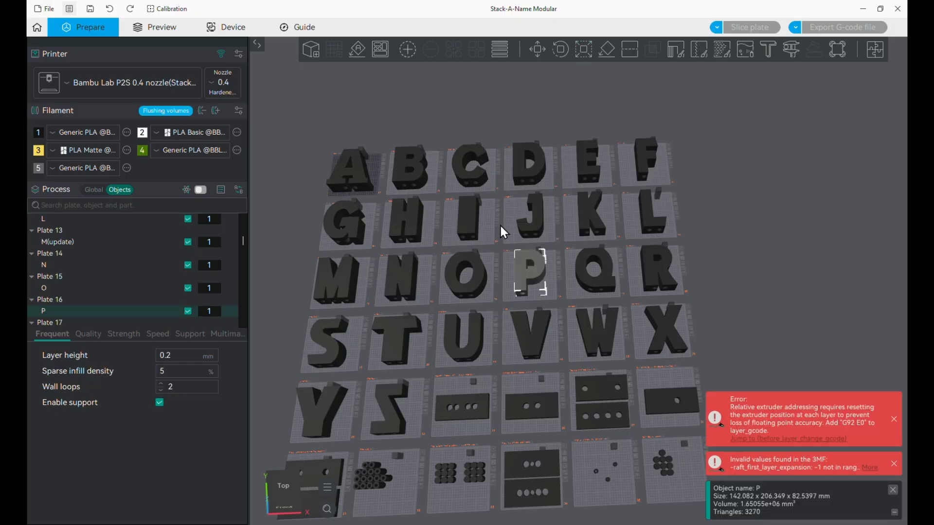
ctrl+click(475, 220)
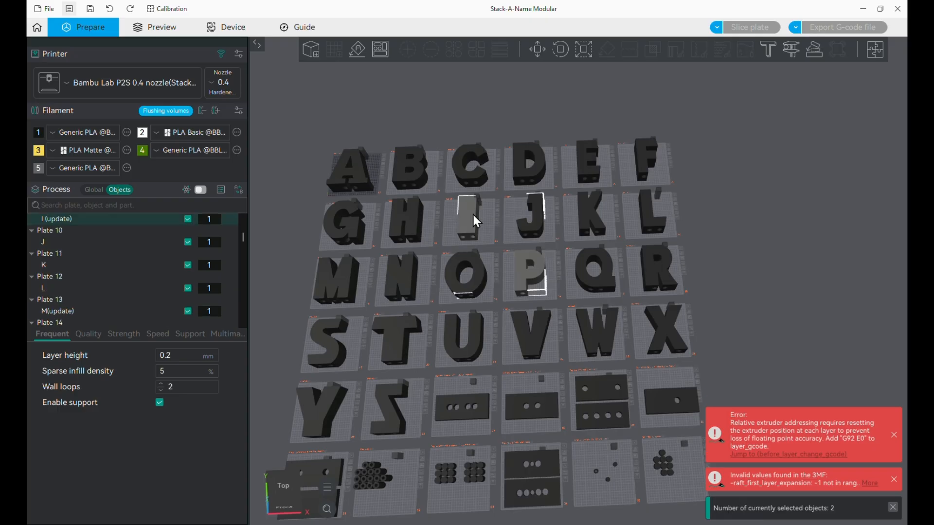
ctrl+click(589, 161)
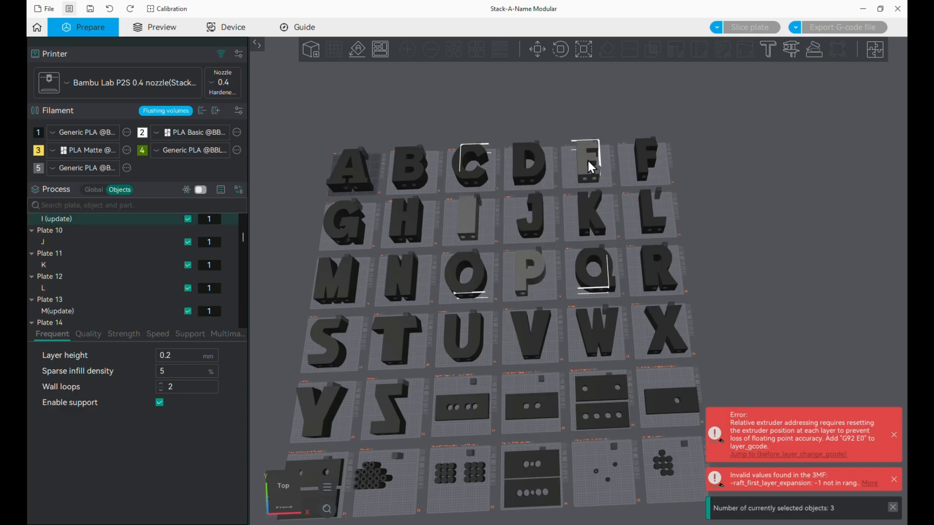
click(582, 53)
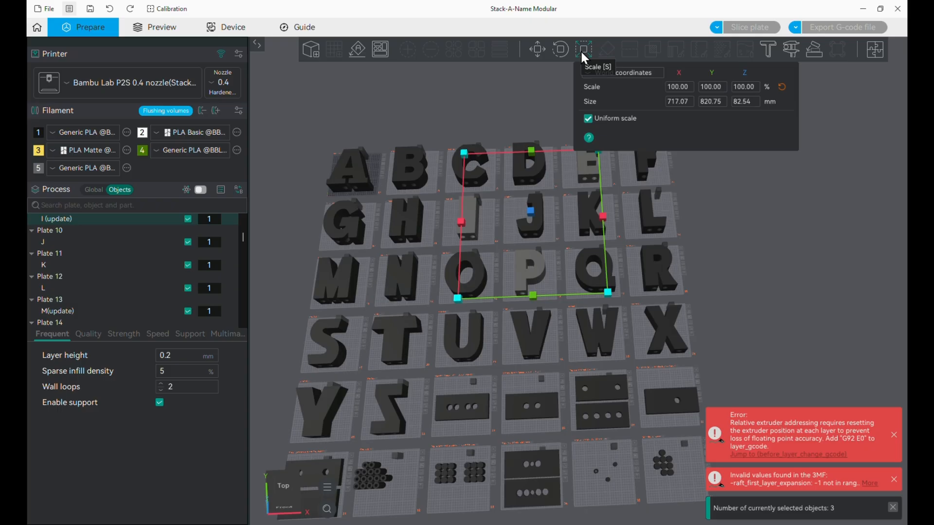
click(682, 85)
text(50)
key(Return)
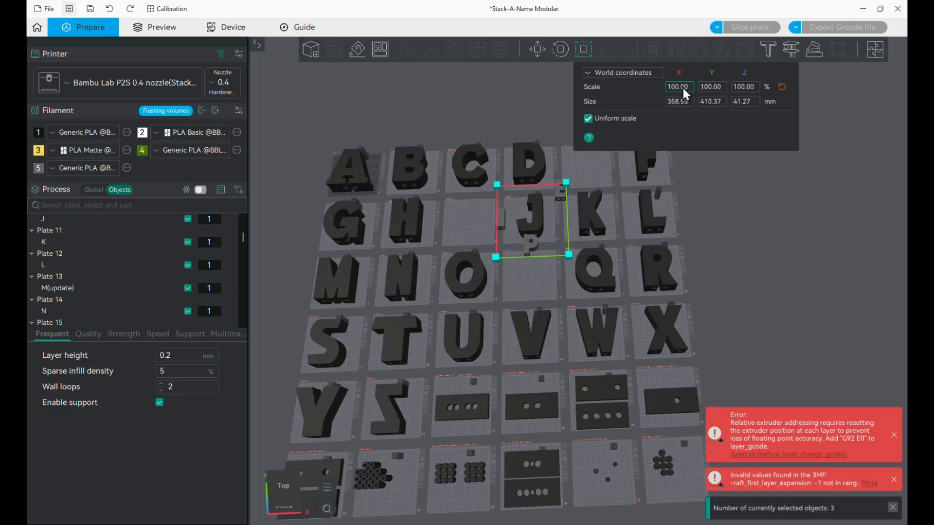
key(ctrl+z)
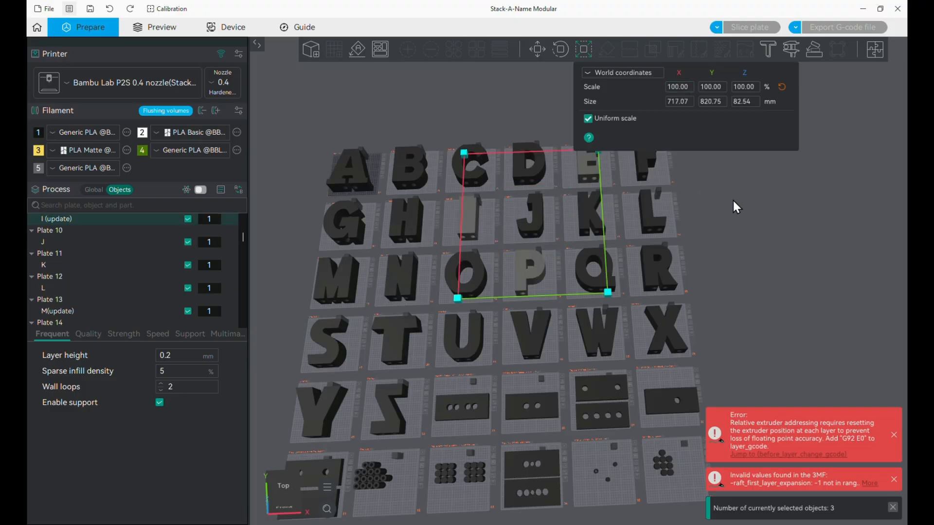
key(Escape)
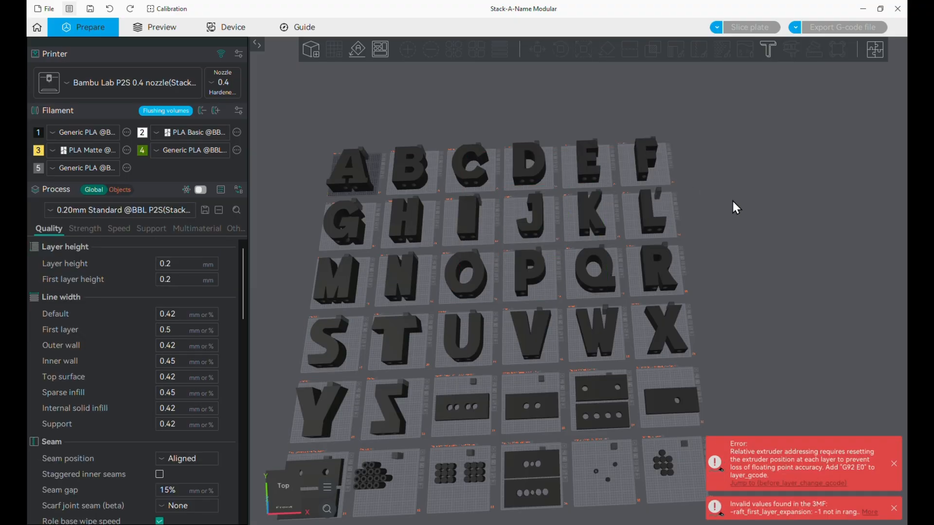
Scale the letter P on its own uniformly to 206.35%
click(529, 284)
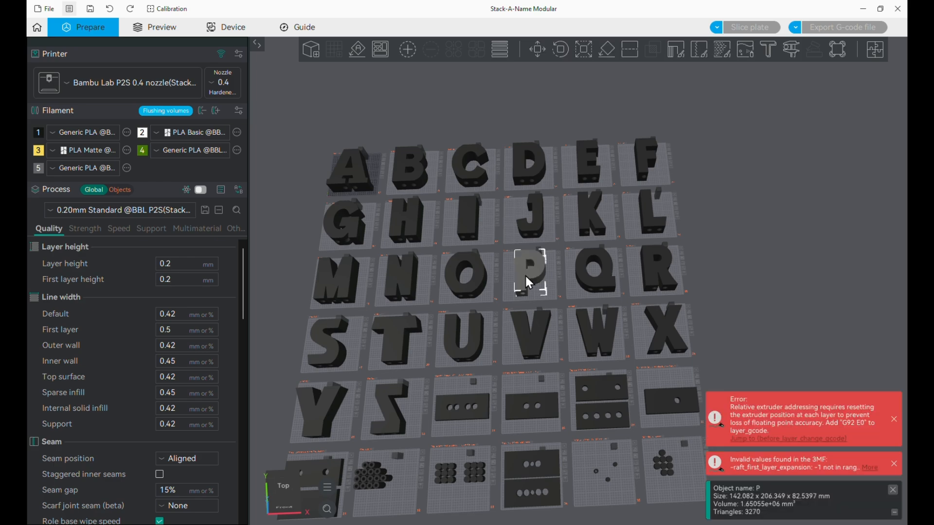
click(585, 51)
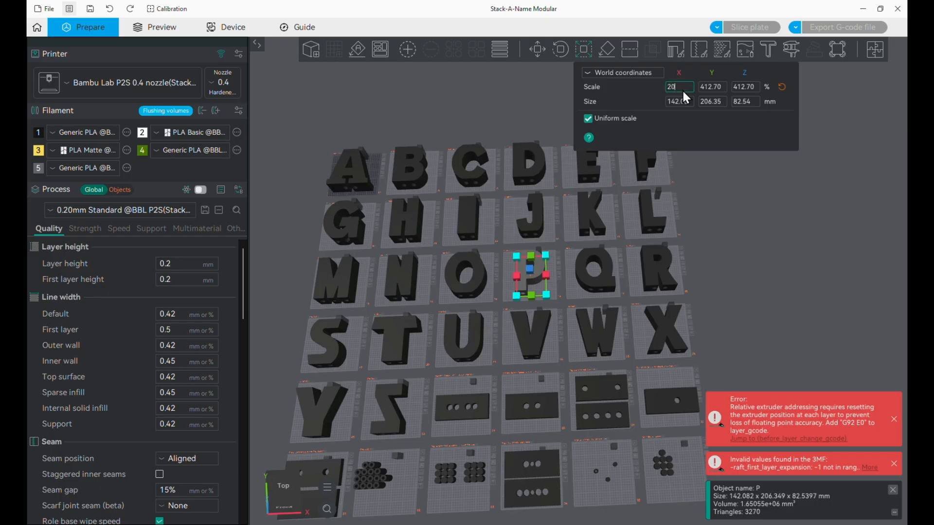
text(6.35)
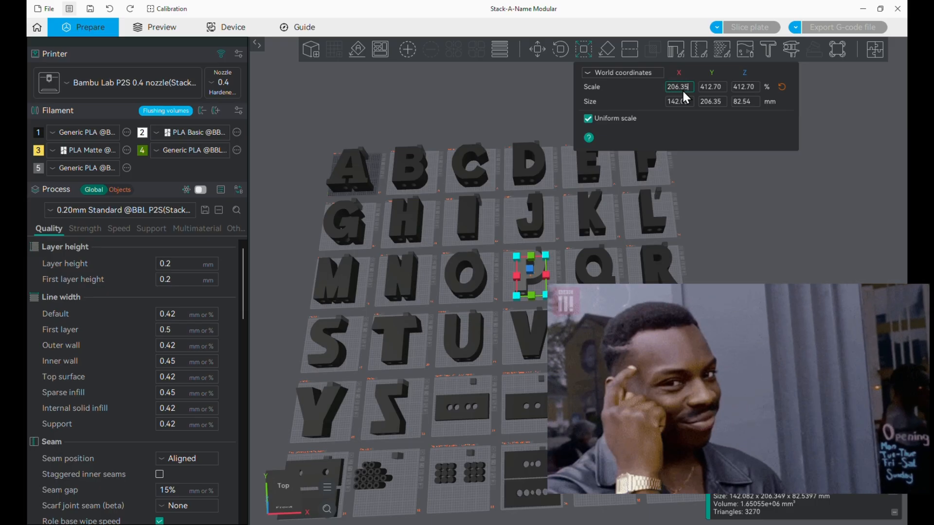
key(Return)
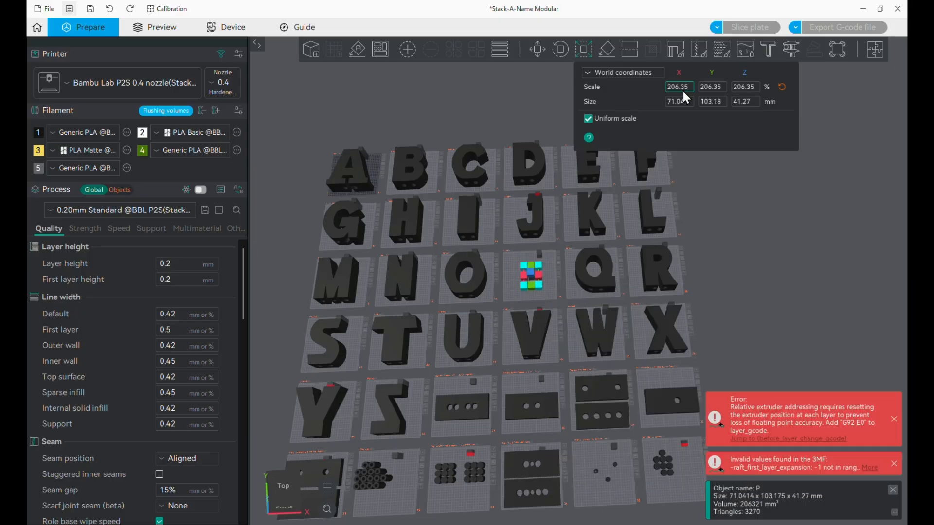
scroll(553, 288, up, 6)
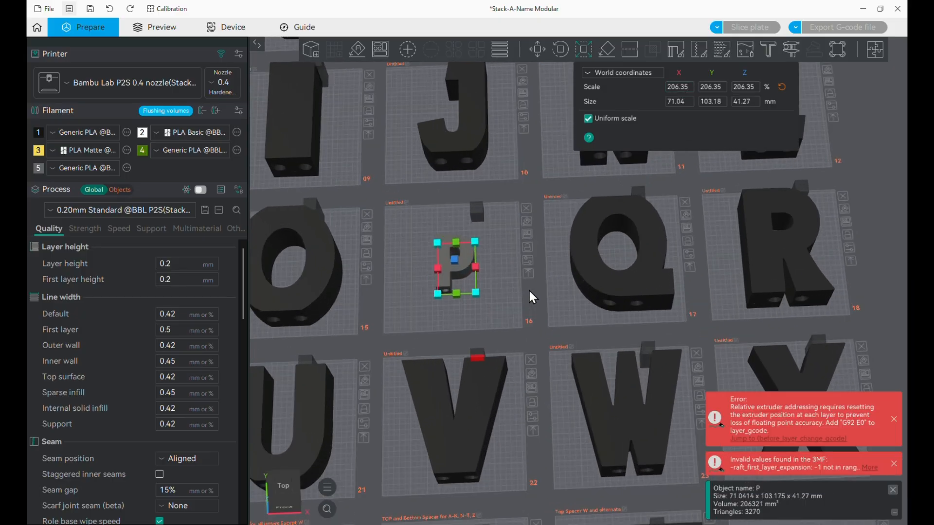
scroll(520, 292, up, 2)
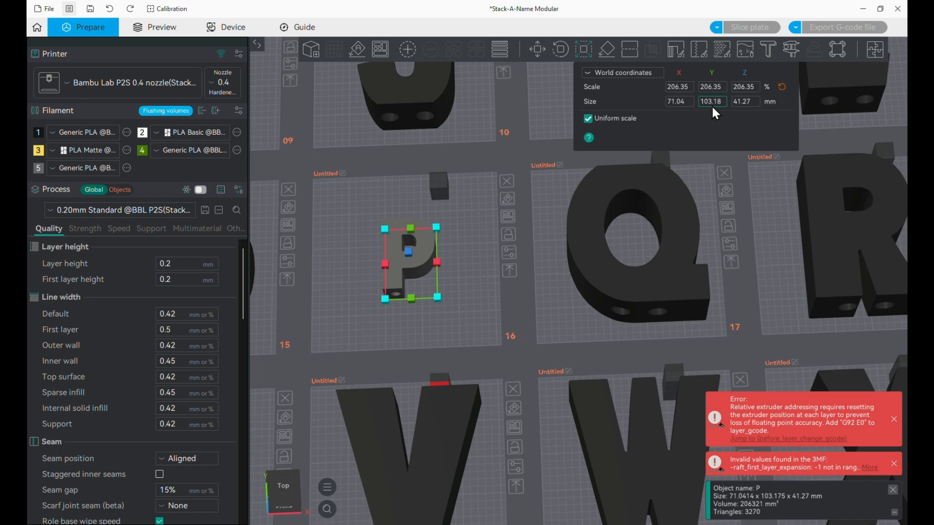
scroll(454, 286, up, 3)
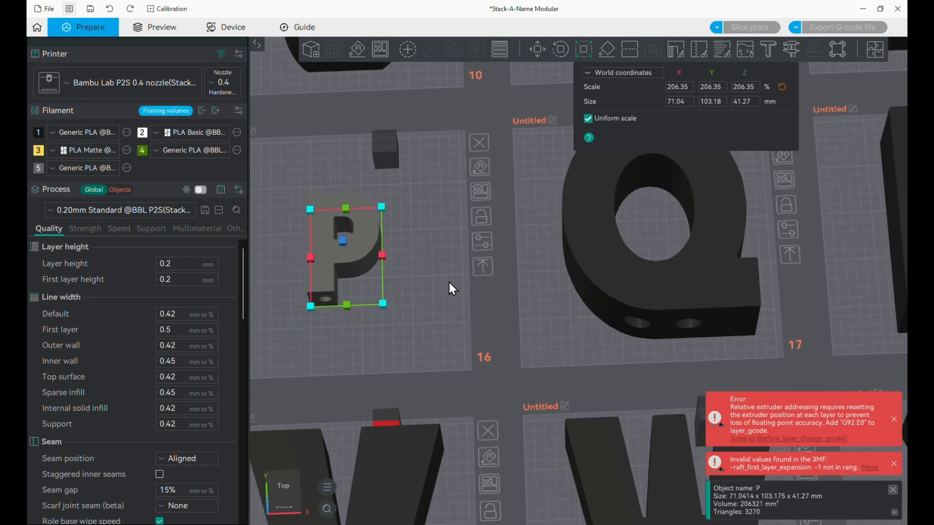
scroll(448, 280, down, 1)
scroll(414, 283, down, 8)
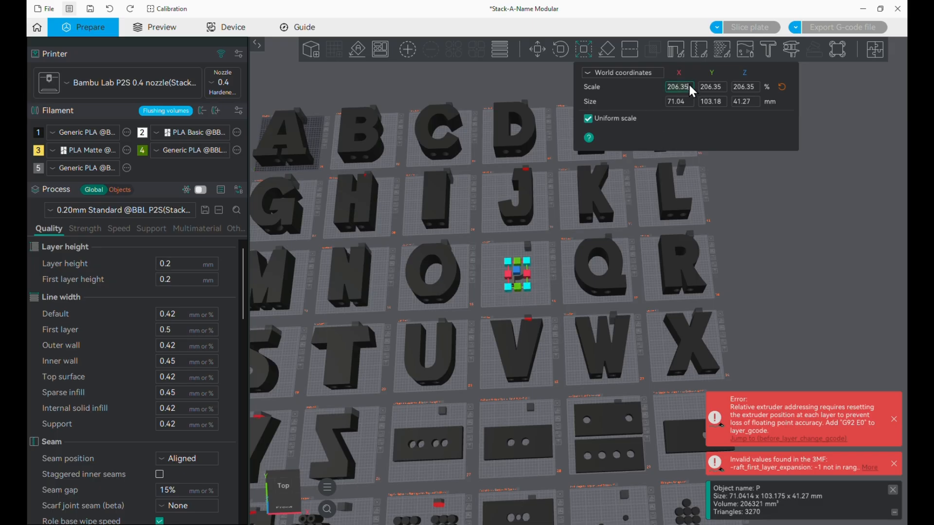
Scale the letters I and E, one after the other, uniformly to 206.35% and clear the selection
click(440, 207)
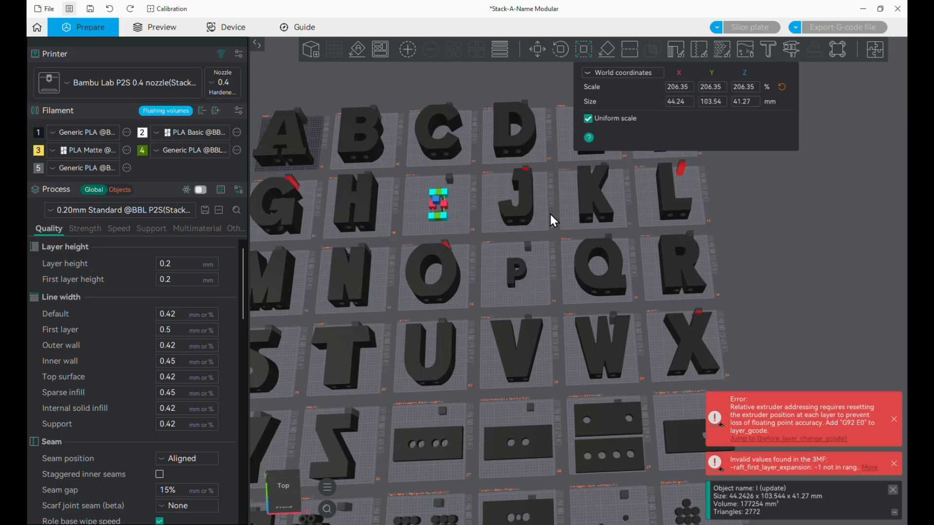
middle_drag(522, 231, 452, 313)
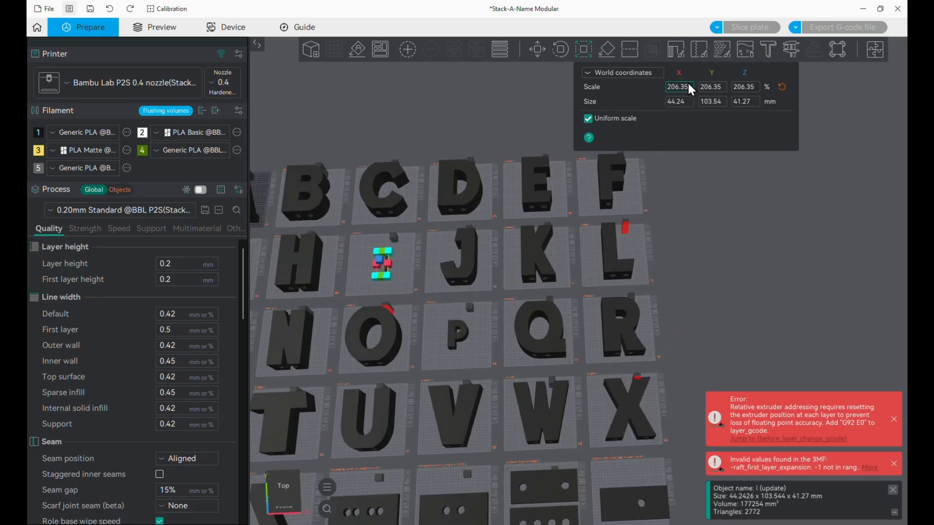
click(536, 188)
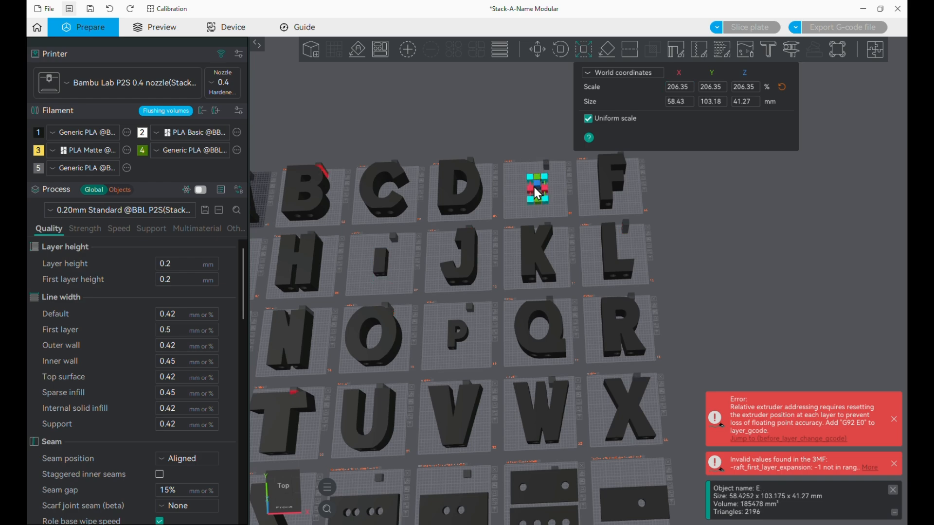
click(563, 212)
scroll(563, 212, up, 3)
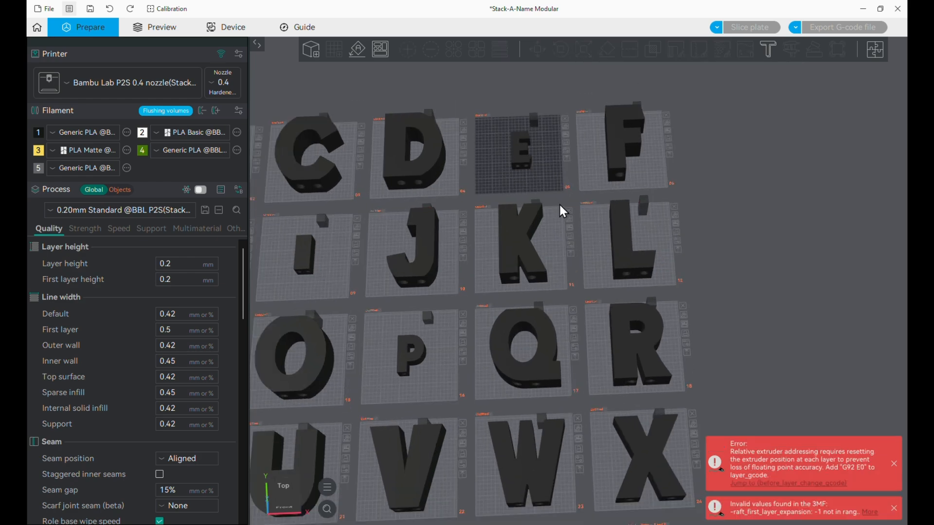
scroll(560, 204, down, 6)
middle_drag(534, 283, 563, 188)
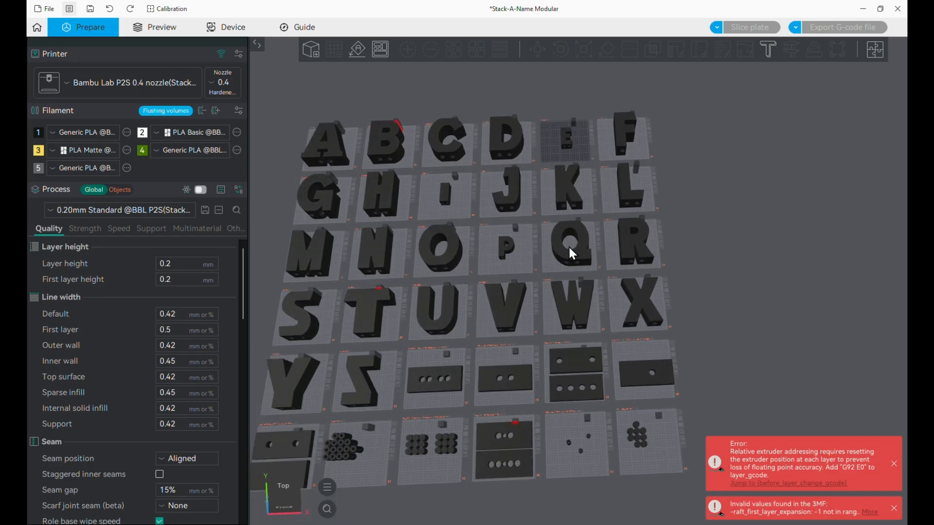
scroll(492, 253, up, 5)
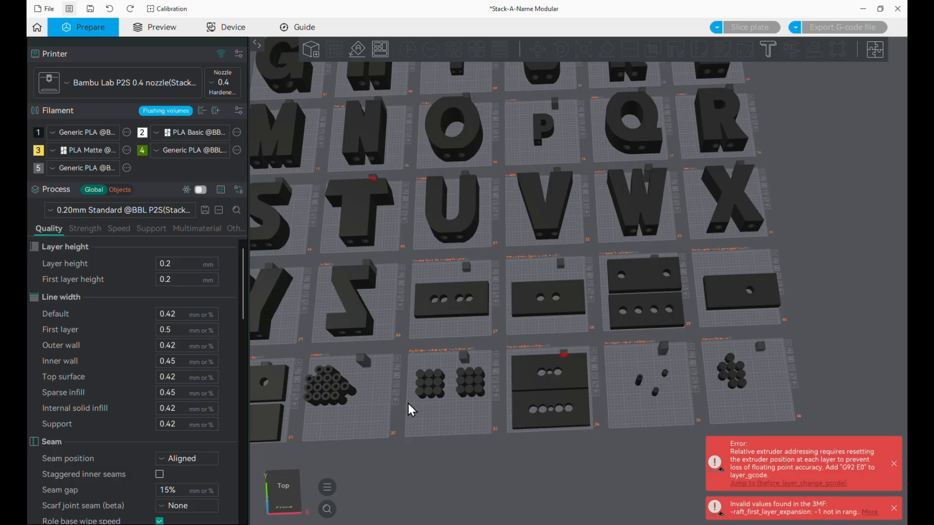
right_drag(399, 365, 561, 366)
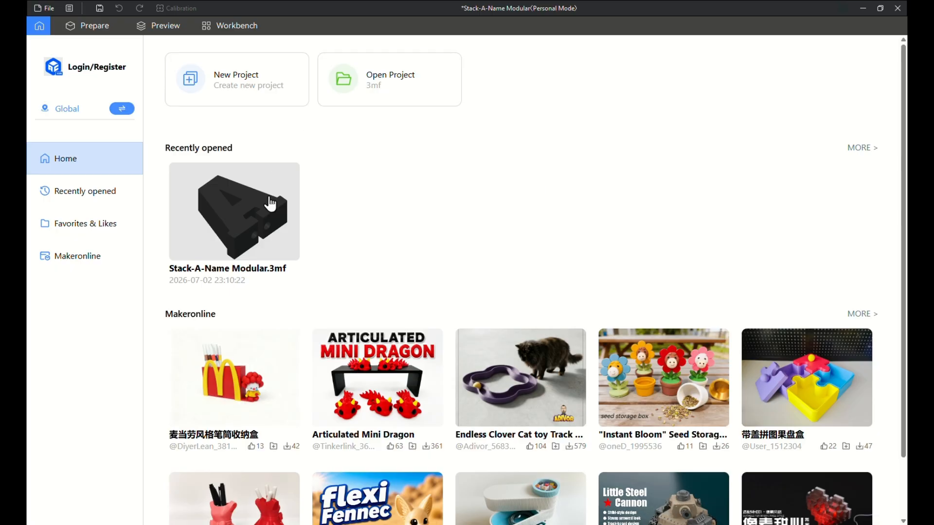
Switch to the Makeronline slicer, show all Stack-A-Name Modular plates in its Prepare workspace and clear the selection
click(99, 28)
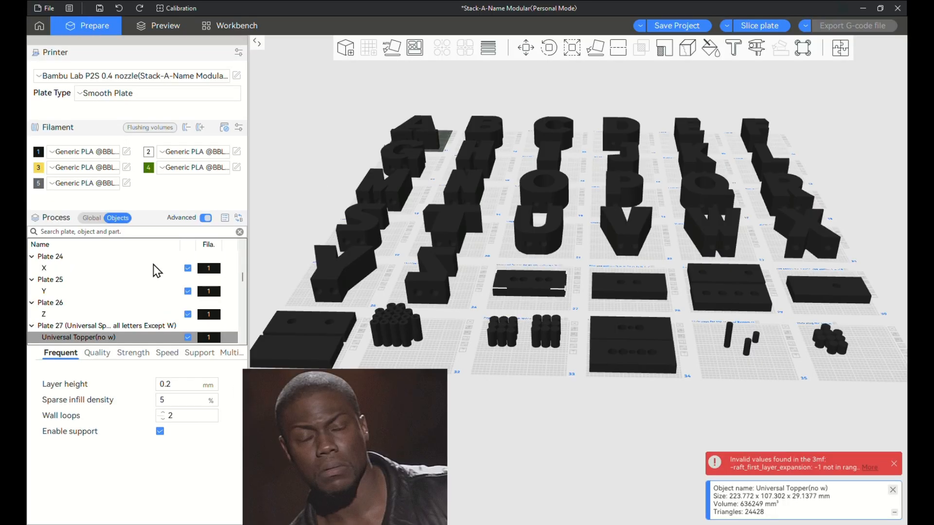
drag(350, 429, 347, 448)
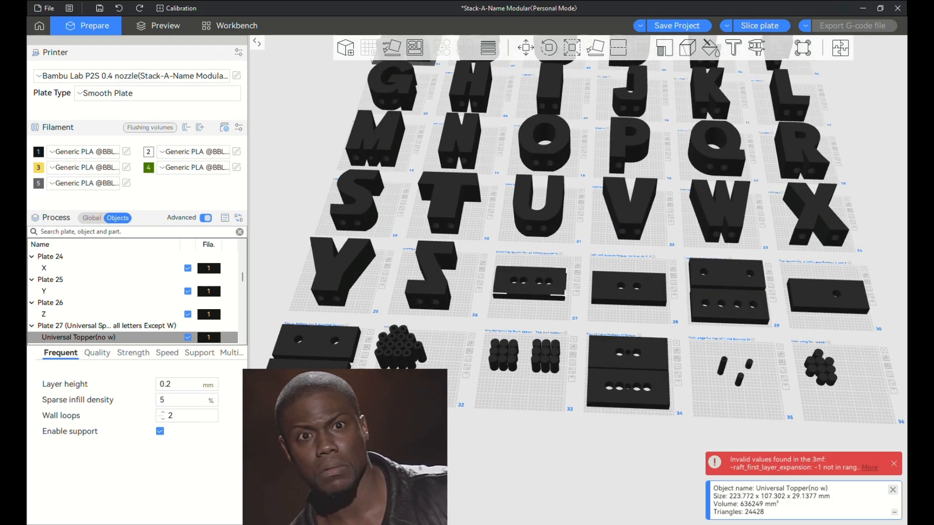
right_drag(373, 380, 407, 450)
click(324, 254)
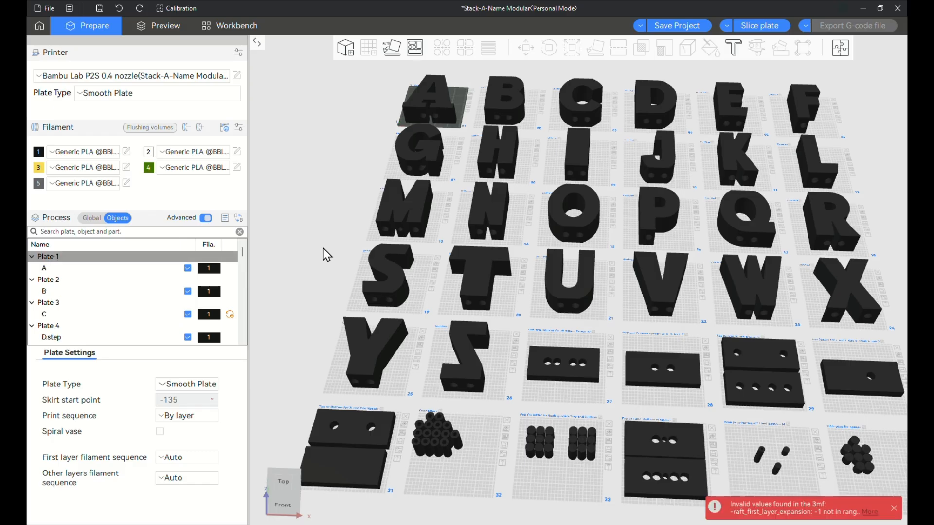
double_click(323, 255)
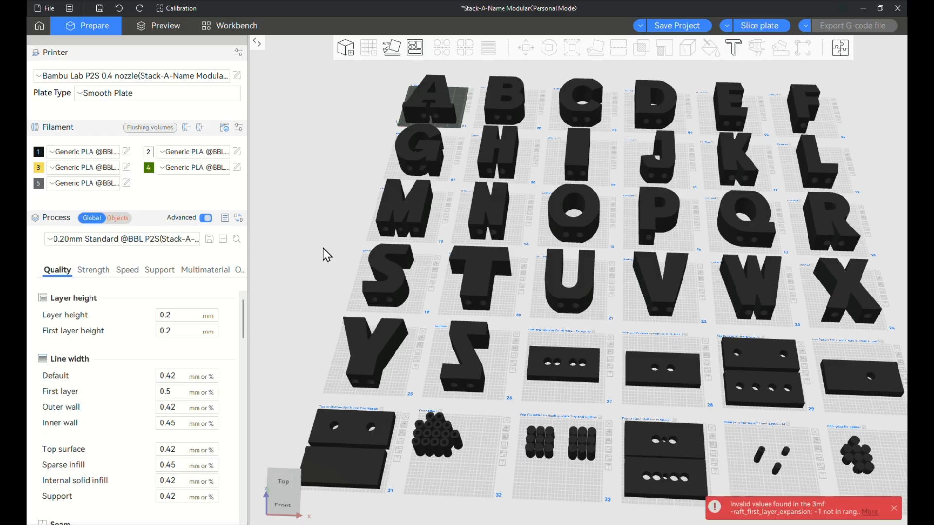
Try to scale all objects on all plates together uniformly to 50% and undo the scaling
key(ctrl+a)
scroll(526, 305, down, 2)
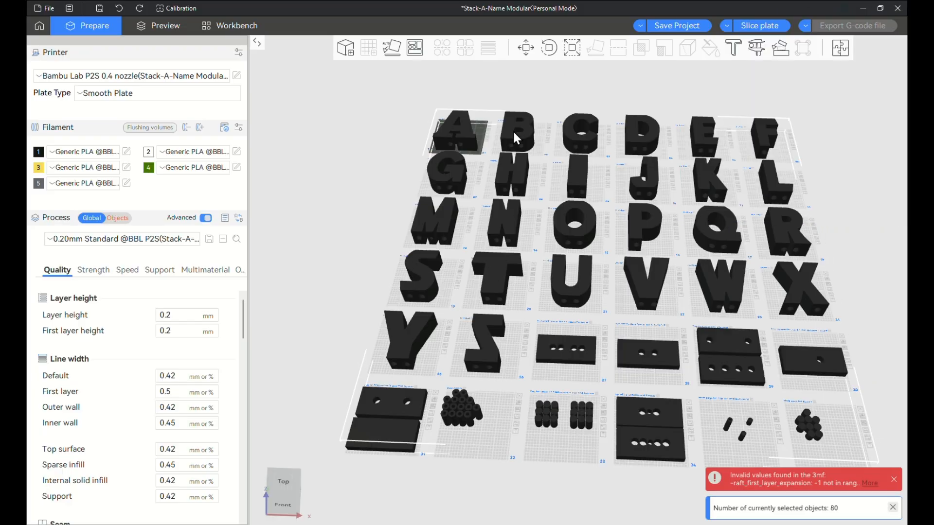
click(573, 48)
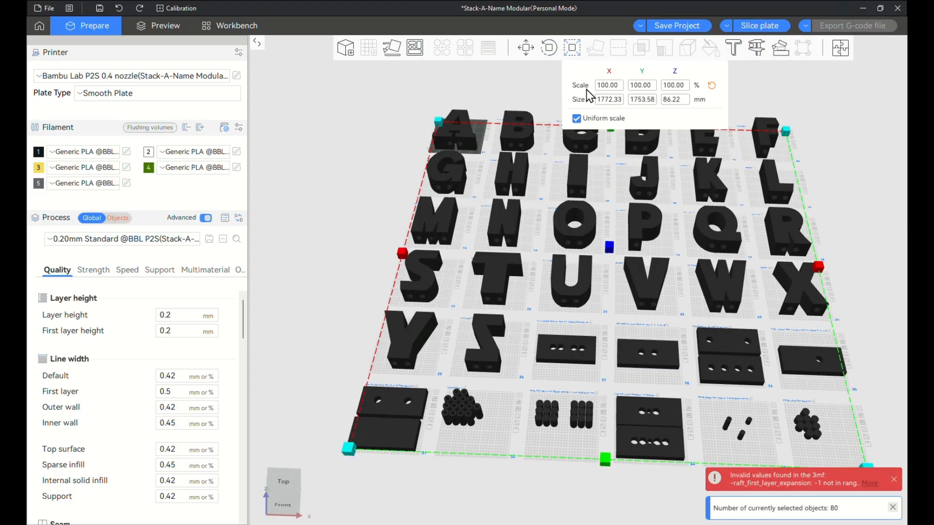
click(643, 88)
text(50)
key(Return)
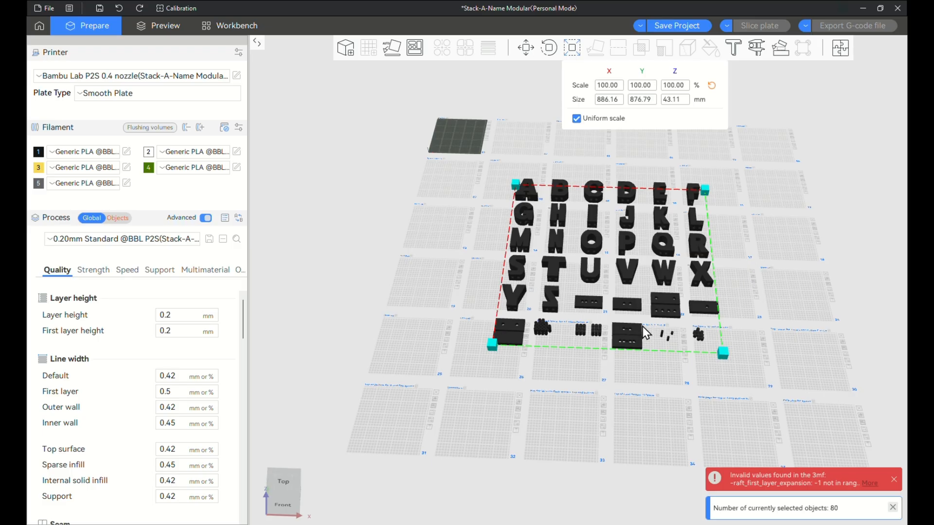
key(ctrl+z)
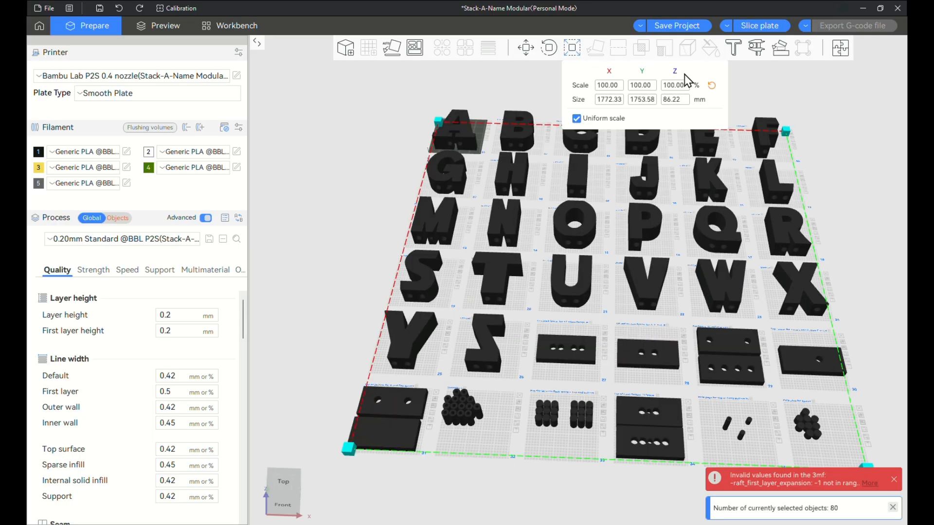
Leave the scaling tool and clear the selection of all objects on the plates
click(579, 49)
right_drag(584, 201, 420, 256)
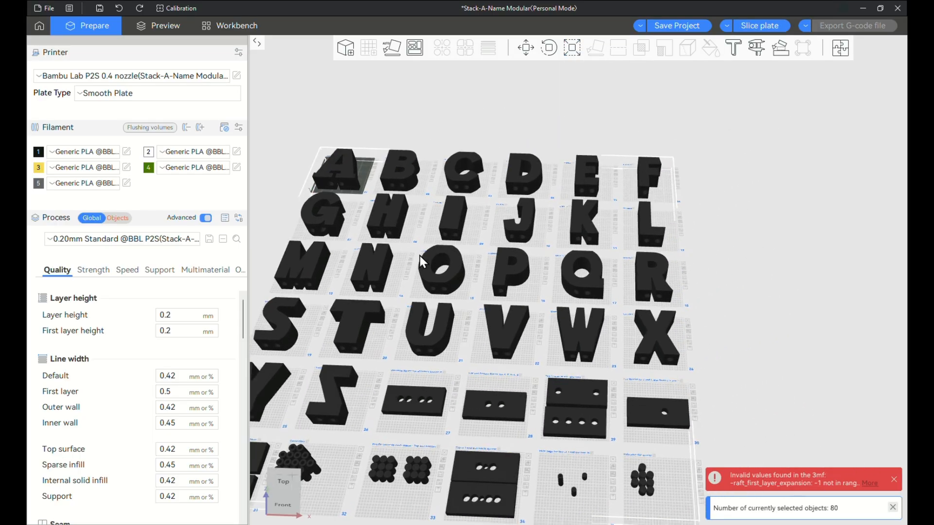
scroll(736, 254, up, 3)
drag(737, 252, 734, 255)
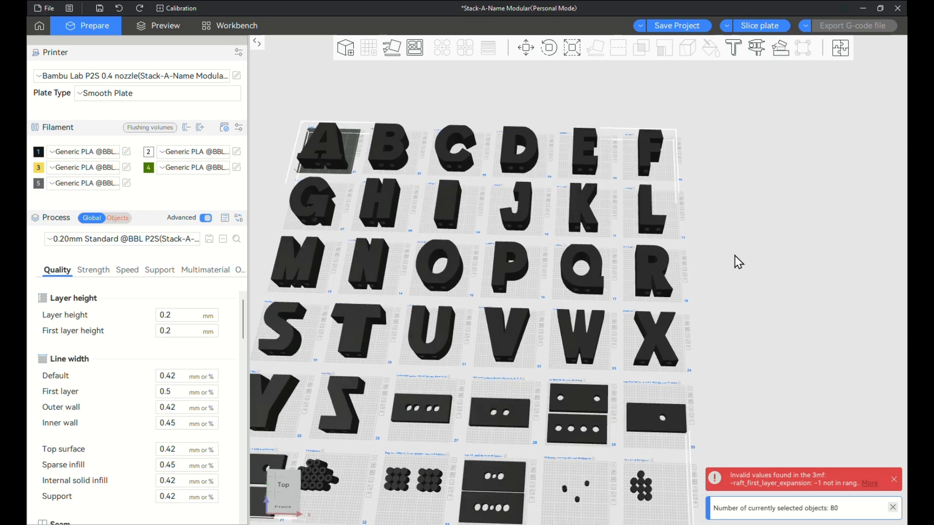
right_drag(713, 262, 752, 252)
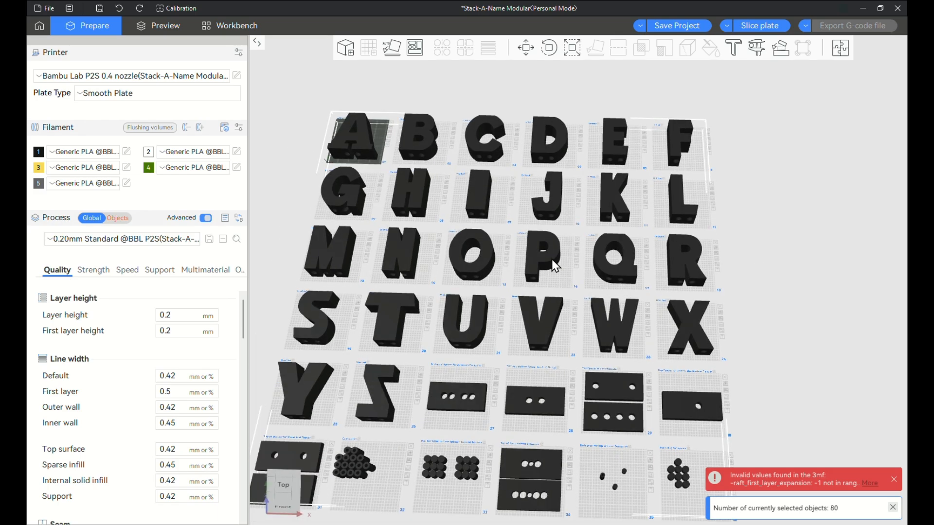
key(Escape)
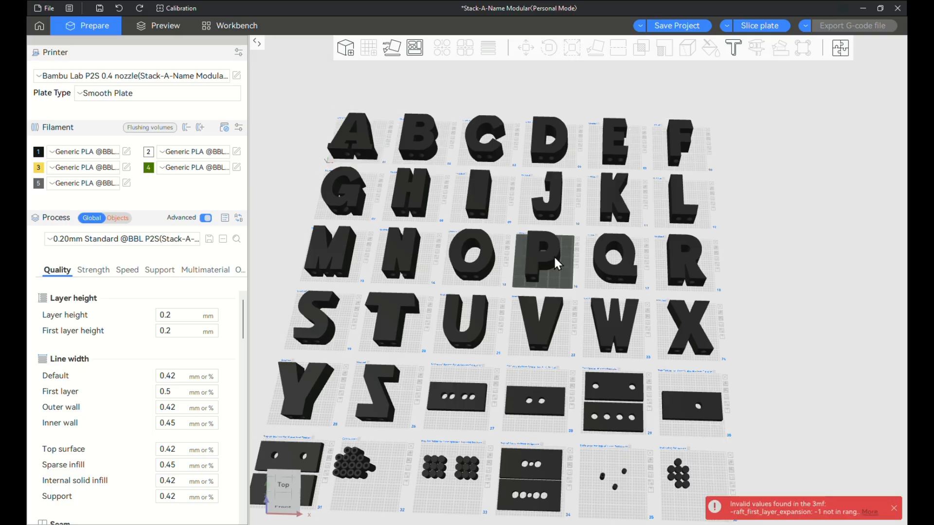
Scale the letter P on its own uniformly to 206.35%
click(554, 254)
click(572, 51)
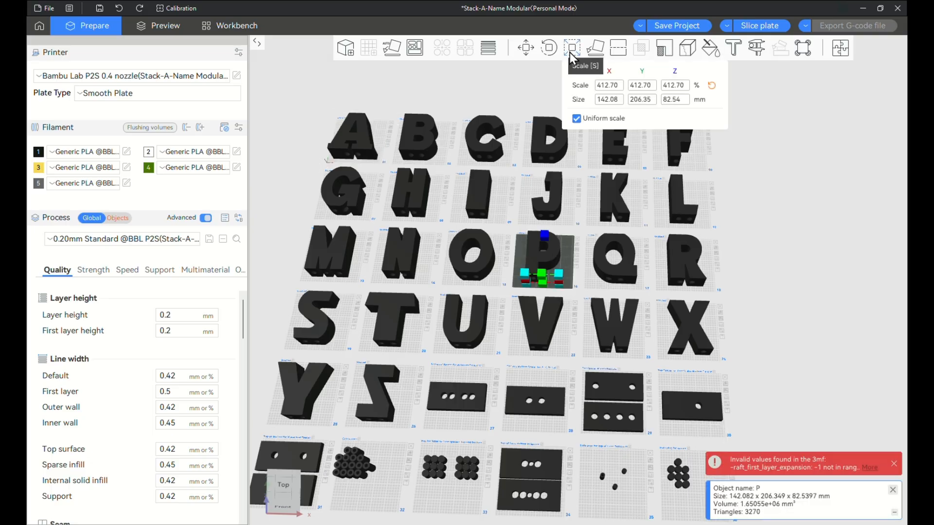
click(607, 92)
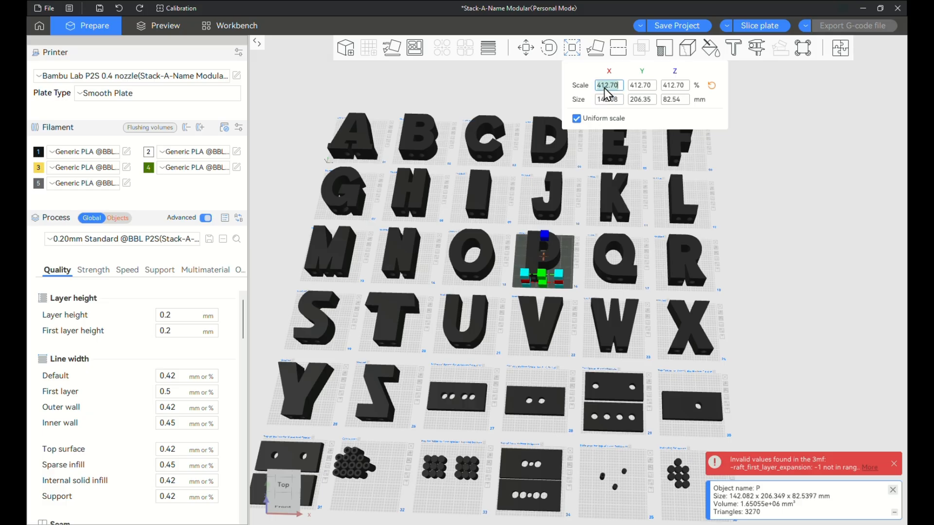
text(206.35)
key(Return)
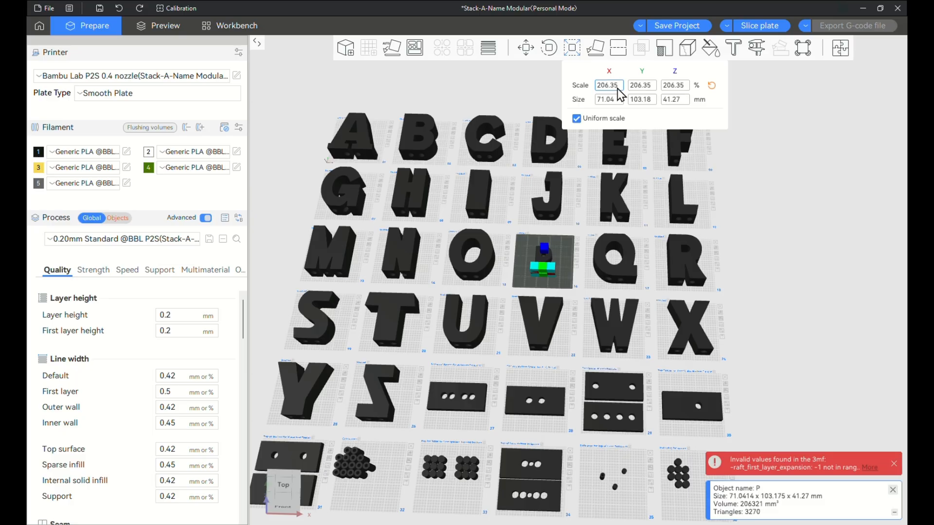
Scale the letters I and E, one after the other, uniformly to 206.35%
click(488, 201)
right_drag(513, 202, 465, 242)
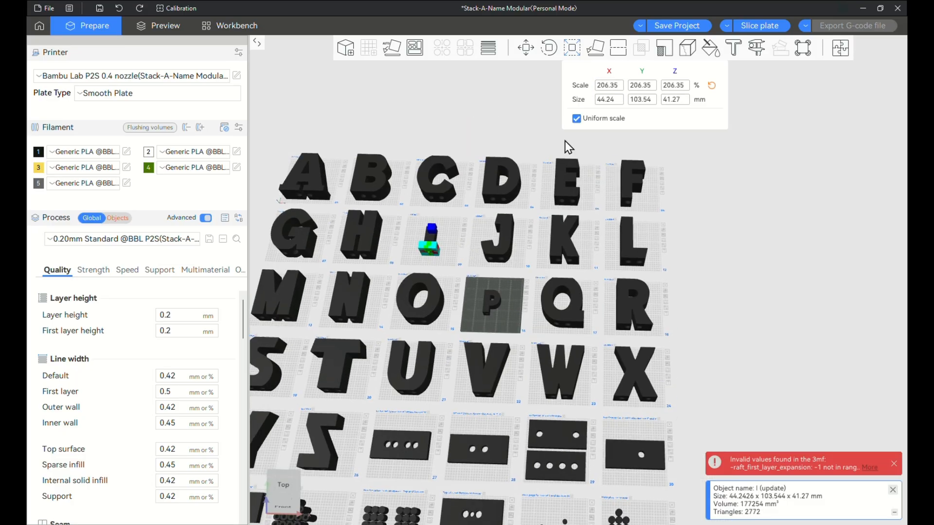
double_click(614, 84)
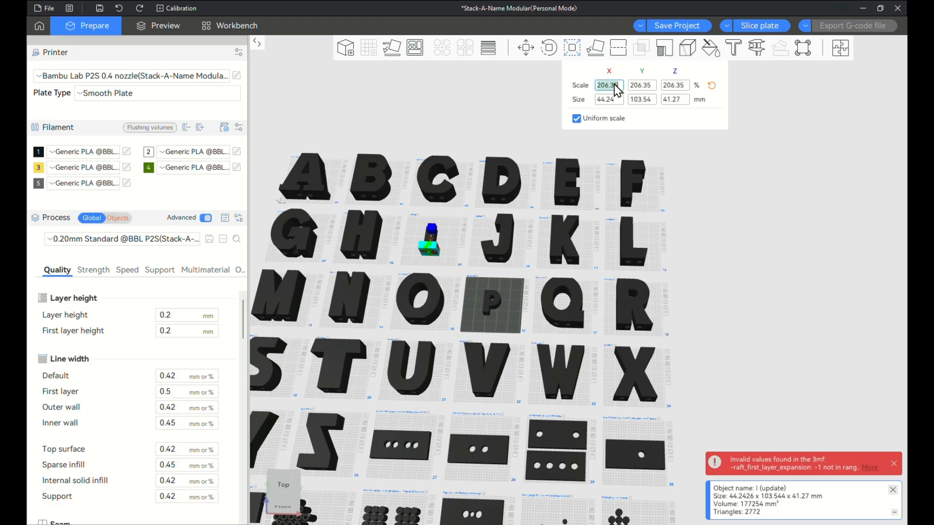
click(563, 204)
scroll(560, 199, down, 3)
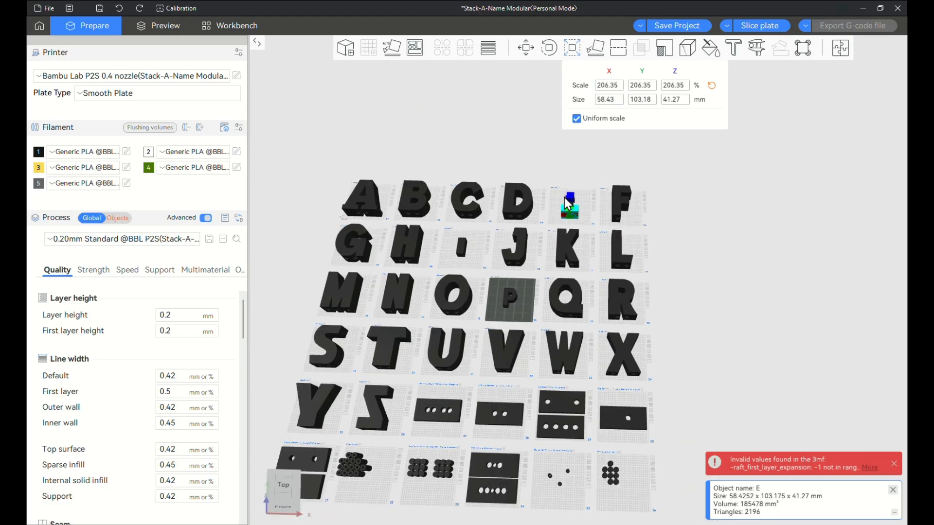
Scale the outermost single connector on the Connectors plate uniformly to 206.35% and leave the scaling tool
right_drag(567, 189, 589, 136)
scroll(361, 372, up, 5)
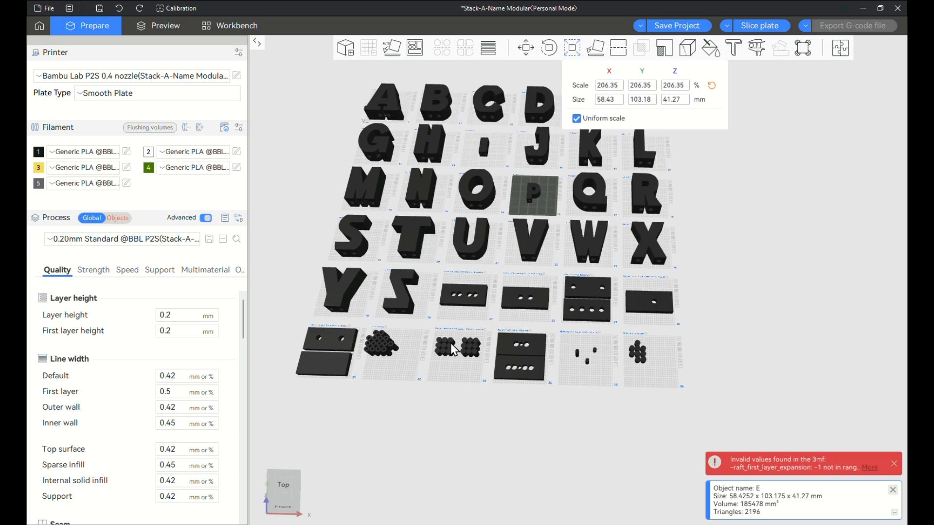
scroll(487, 299, up, 2)
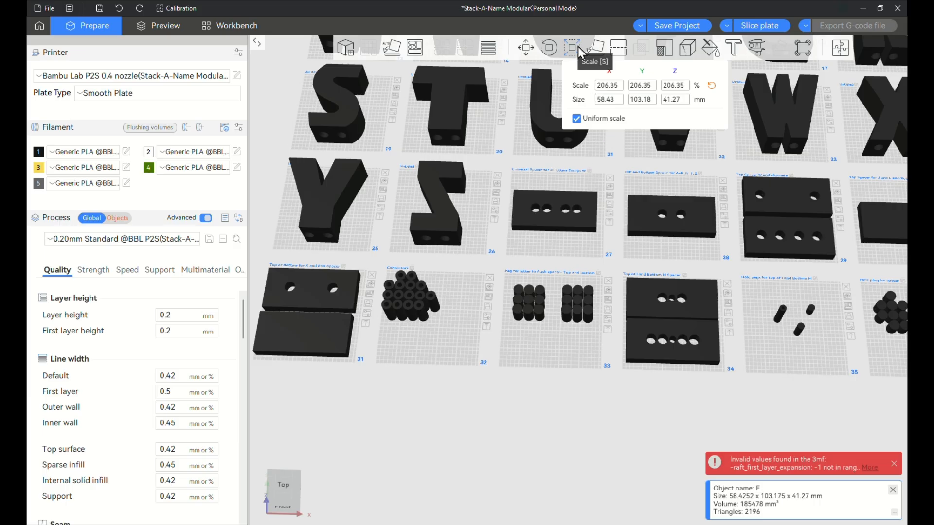
click(616, 88)
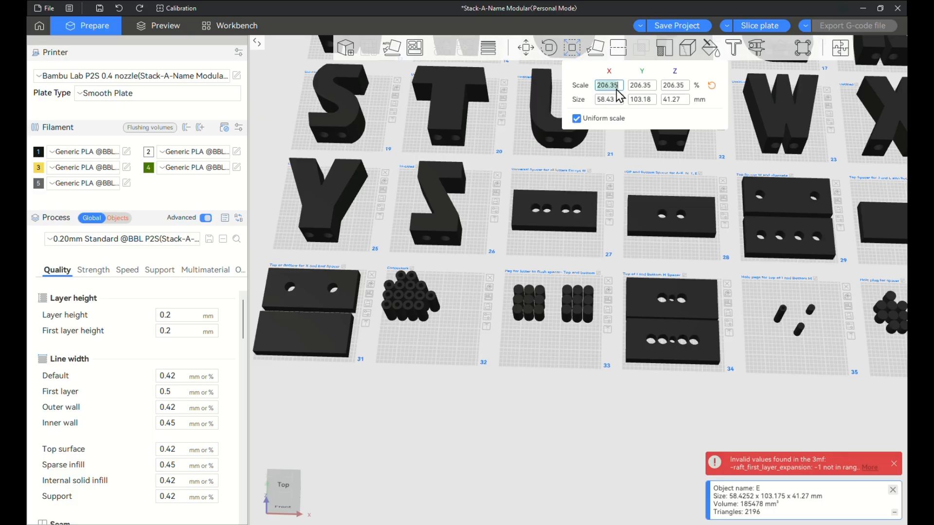
click(436, 304)
scroll(444, 330, up, 3)
scroll(444, 330, up, 1)
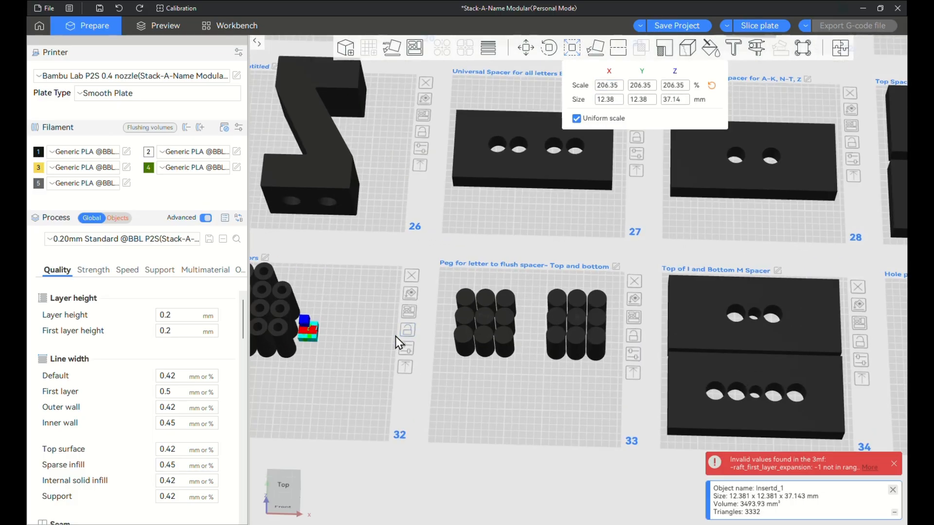
right_drag(396, 337, 700, 270)
click(567, 46)
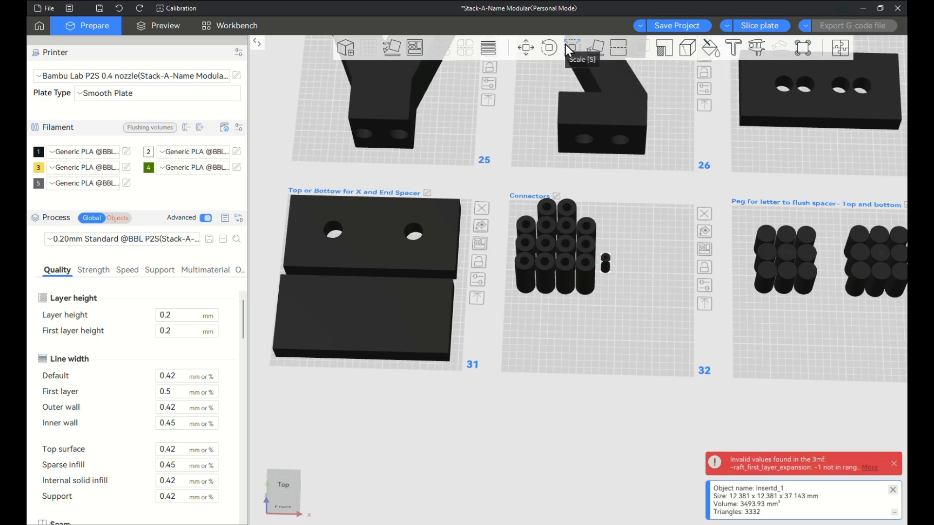
Delete all unscaled connectors from the Connectors plate, keeping only the rescaled one
click(579, 320)
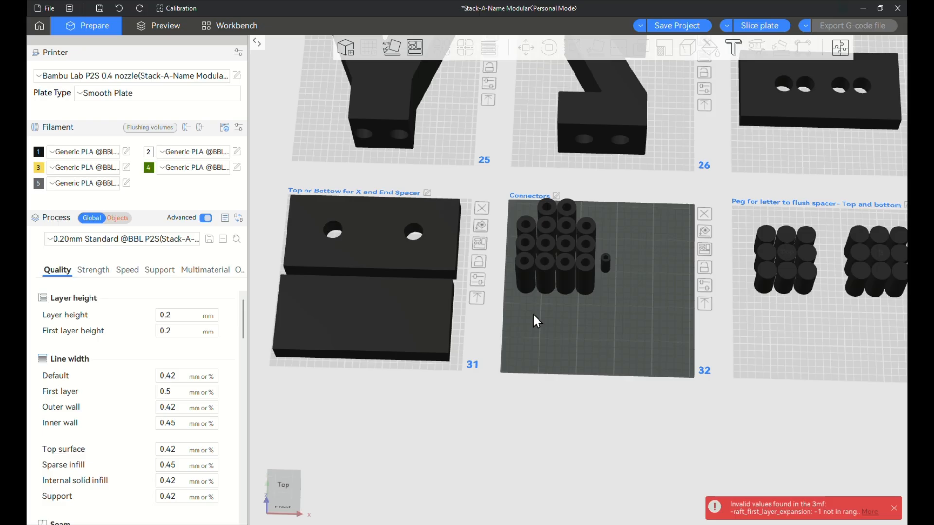
shift+drag(570, 239, 586, 209)
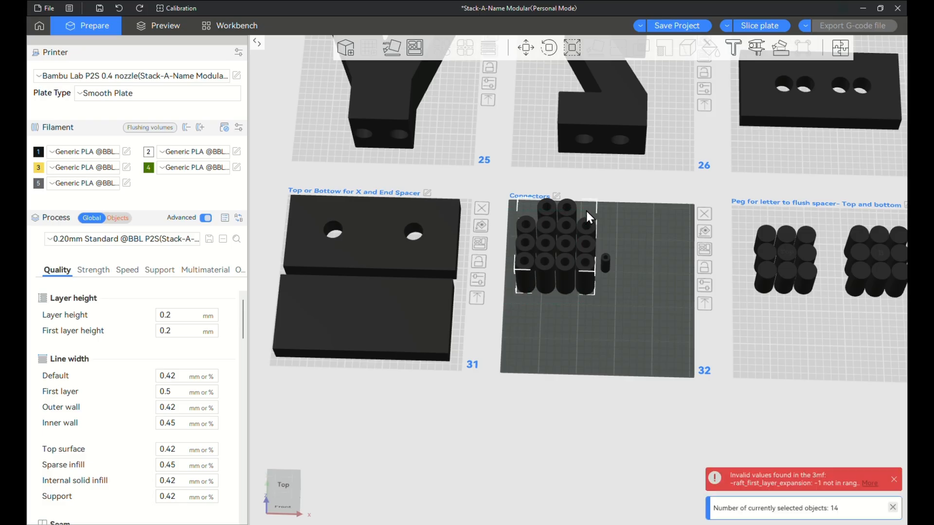
key(Delete)
Clone the remaining rescaled connector with 20 copies
scroll(620, 250, up, 3)
click(621, 252)
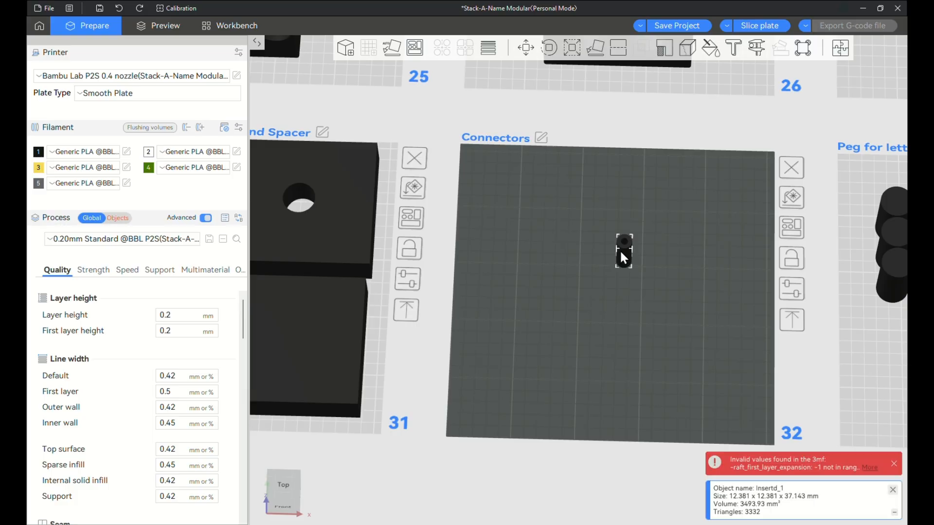
key(ctrl+k)
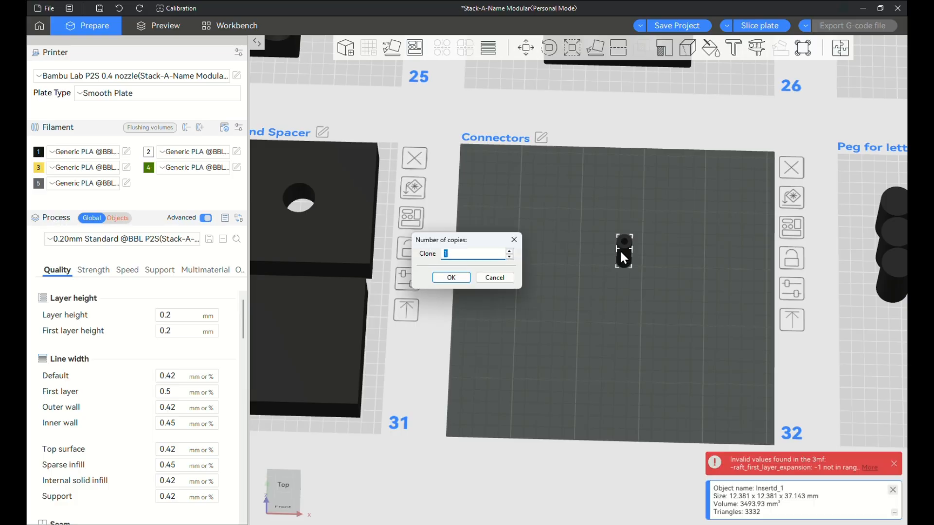
click(514, 240)
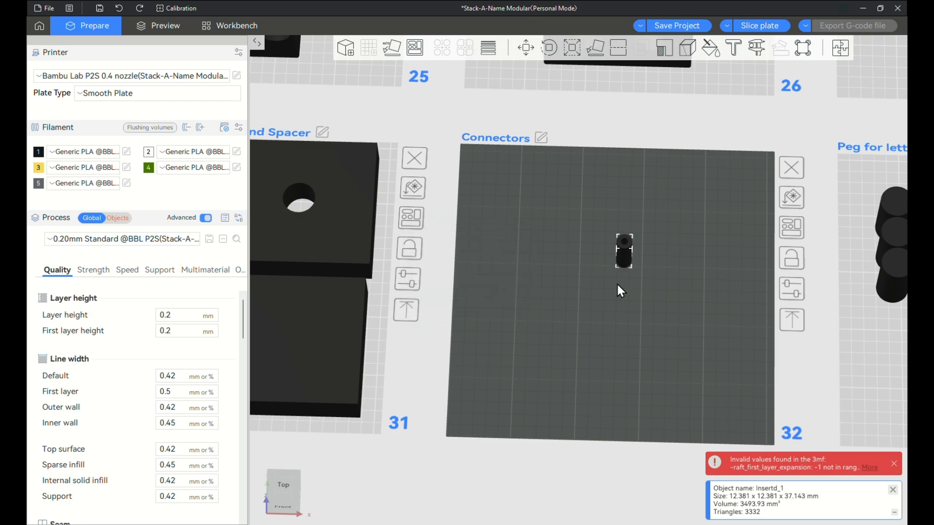
right_click(628, 254)
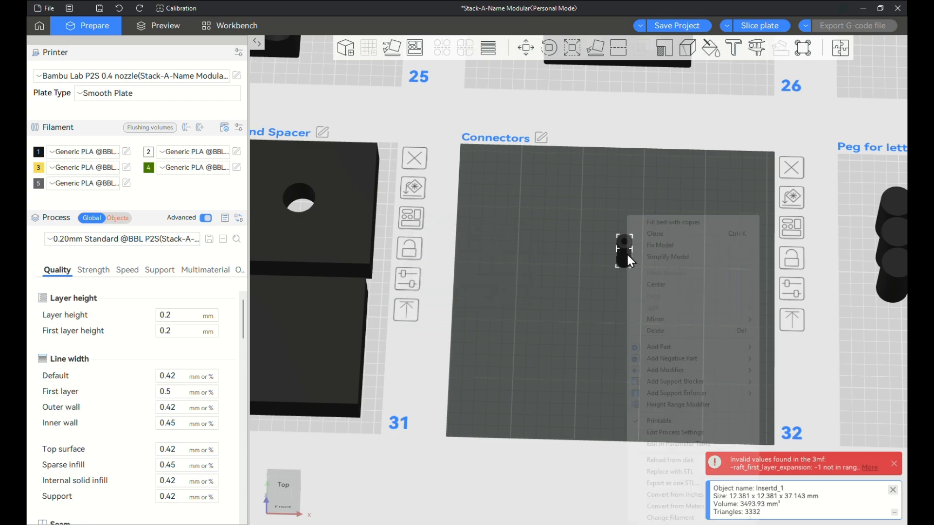
click(679, 238)
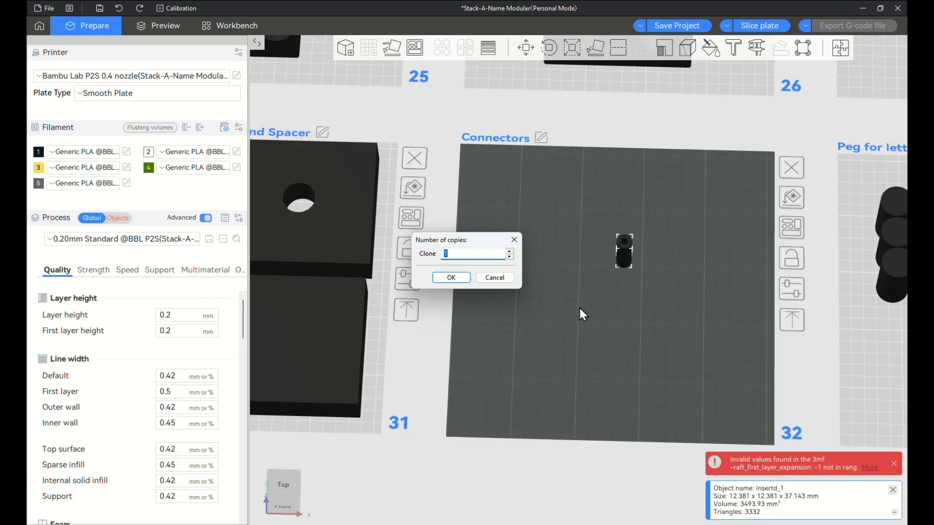
text(20)
key(Return)
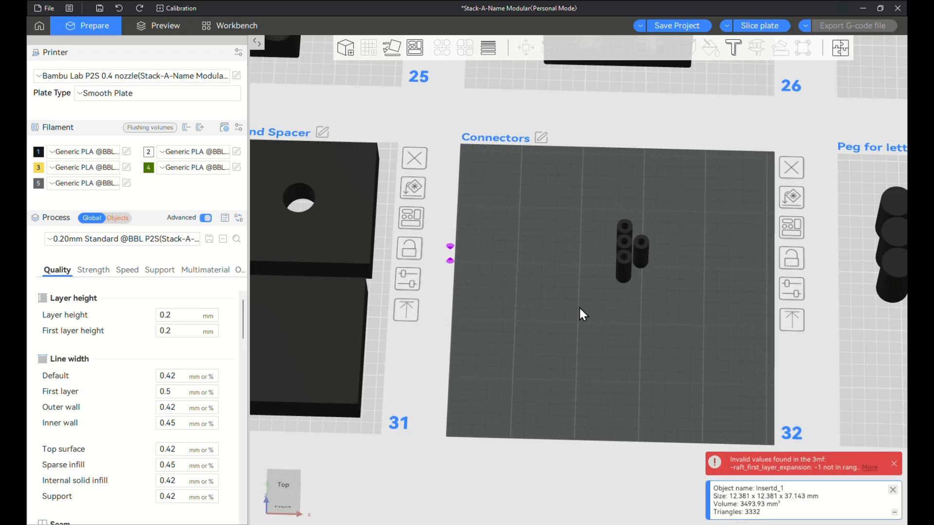